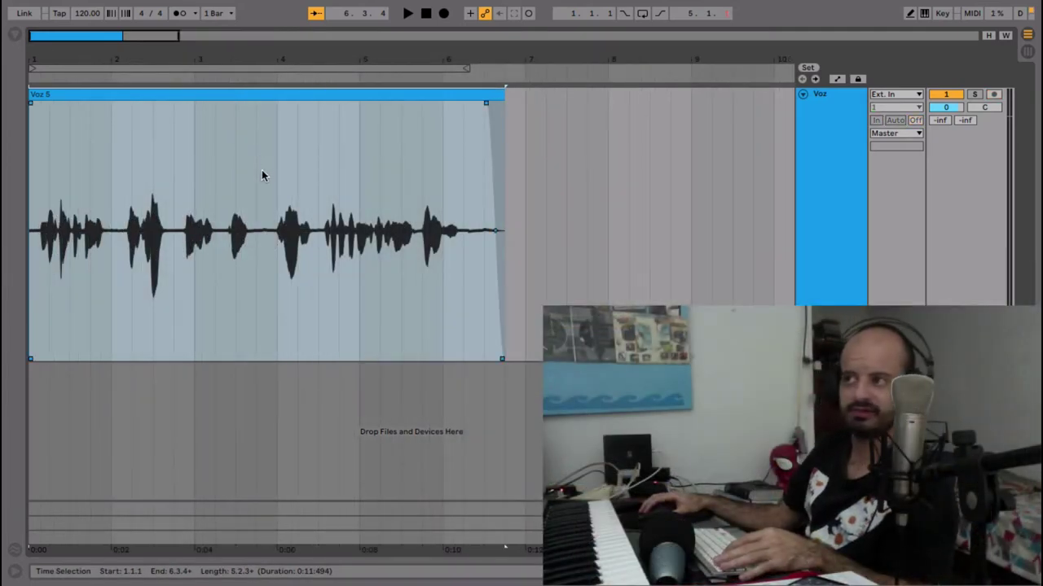
Play back the whole Voz clip from its start to hear the recording
{"action": "left_click", "coordinate": [216, 96]}
{"action": "key", "text": "space"}
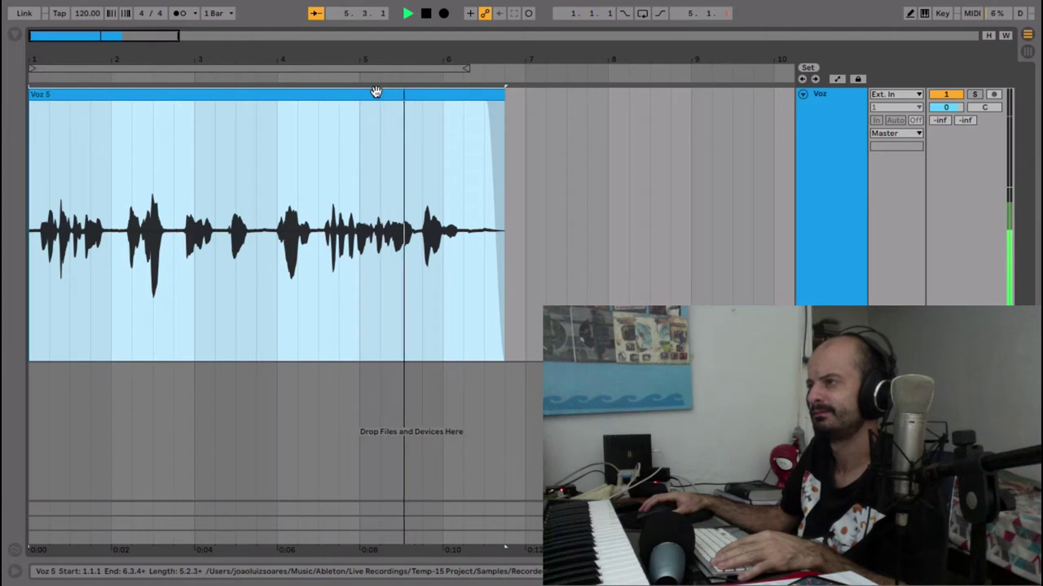
{"action": "left_click_drag", "start_coordinate": [357, 61], "coordinate": [398, 58]}
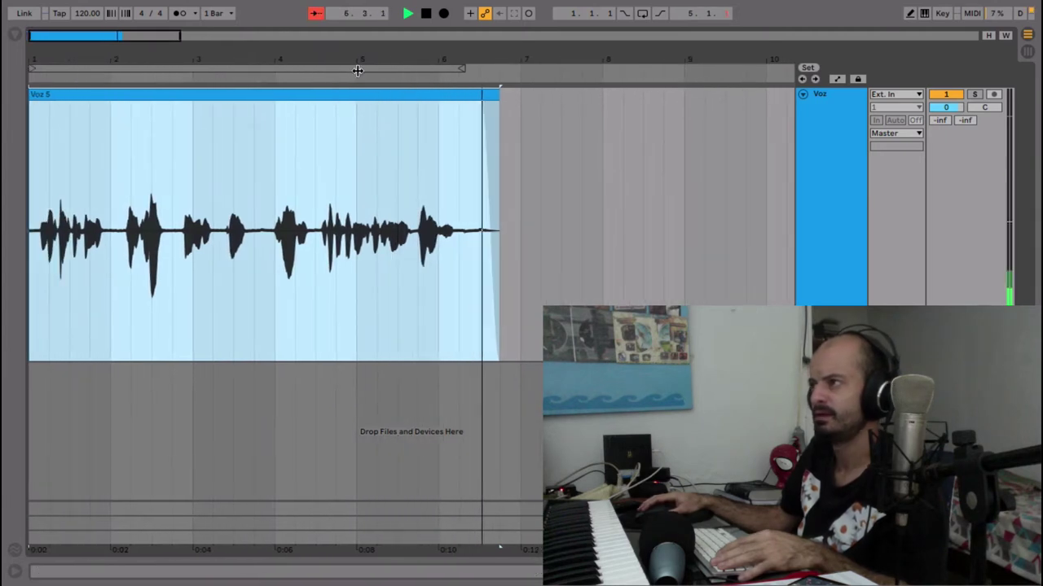
{"action": "key", "text": "space"}
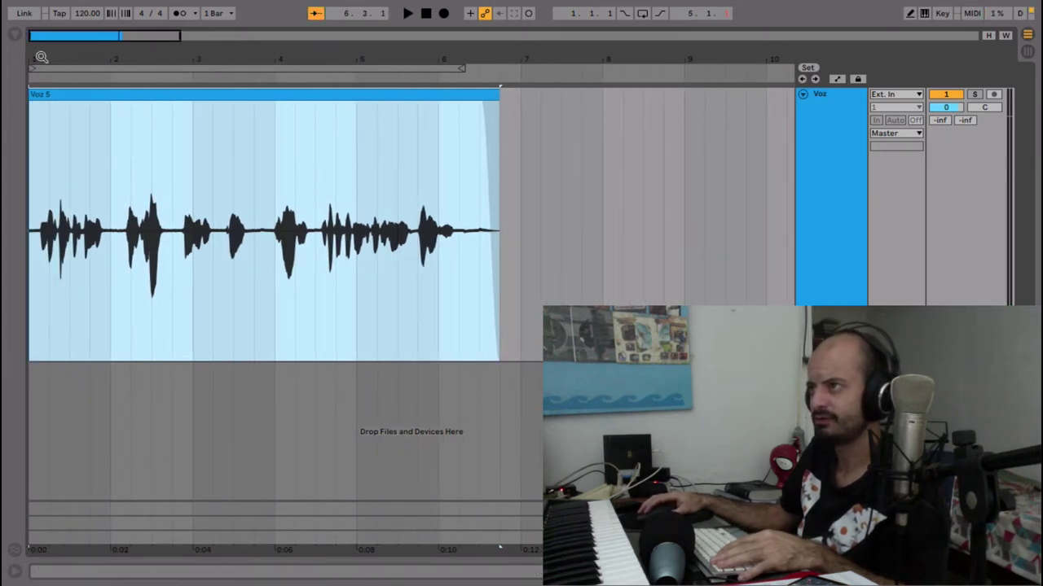
Select the silent lead-in before the first word of the Voz clip, from 1.1.1 to 1.1.3
{"action": "left_click_drag", "start_coordinate": [42, 57], "coordinate": [121, 236]}
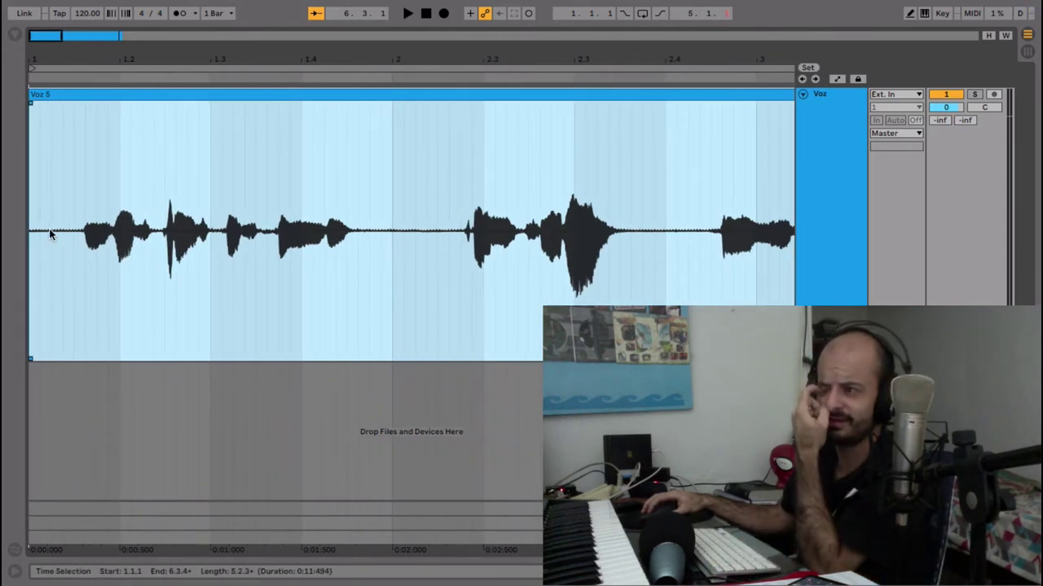
{"action": "left_click_drag", "start_coordinate": [168, 59], "coordinate": [168, 20]}
{"action": "left_click_drag", "start_coordinate": [88, 58], "coordinate": [77, 133]}
{"action": "left_click_drag", "start_coordinate": [114, 216], "coordinate": [2, 220]}
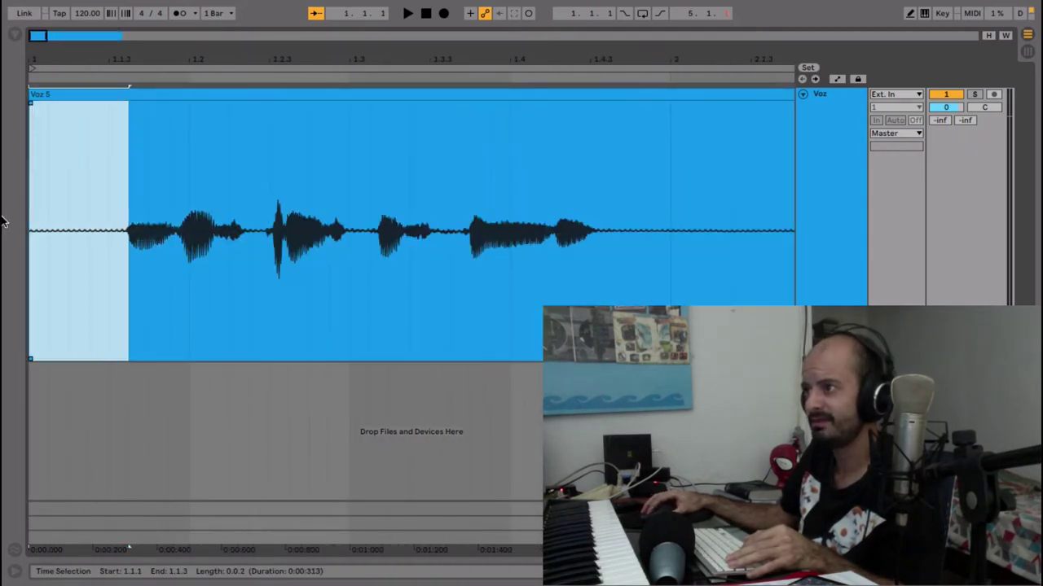
{"action": "left_click", "coordinate": [88, 204]}
{"action": "left_click_drag", "start_coordinate": [100, 204], "coordinate": [3, 203]}
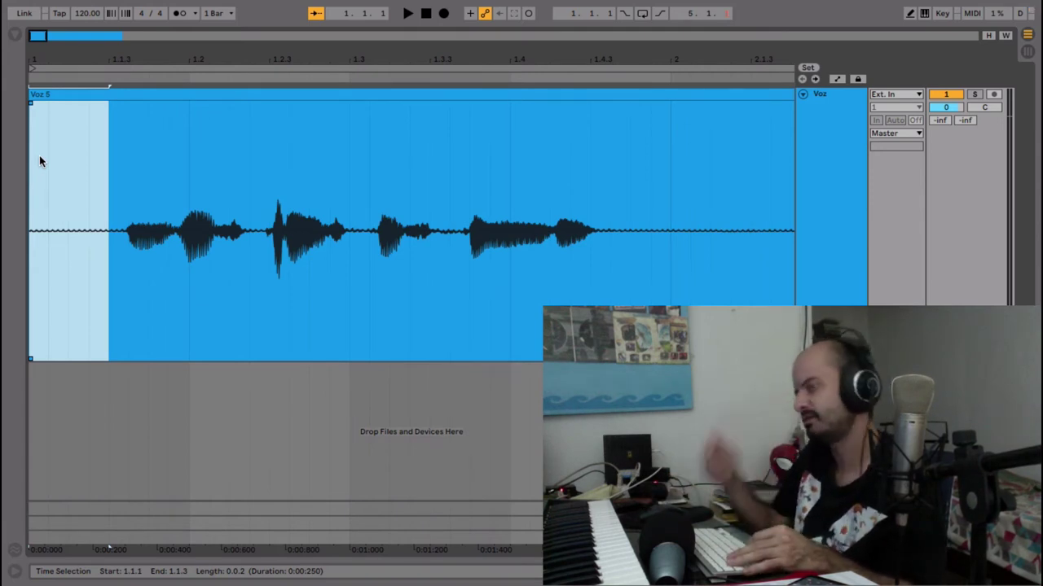
Turn on looping for the clip's opening from 1.1.1 to 1.2.1 and play it back
{"action": "key", "text": "ctrl+l"}
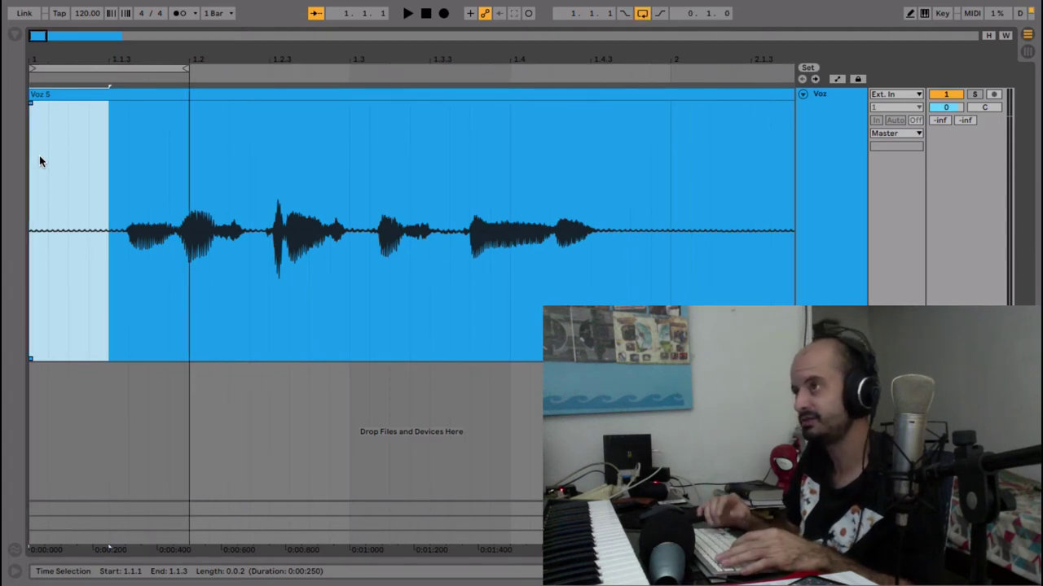
{"action": "left_click", "coordinate": [184, 69]}
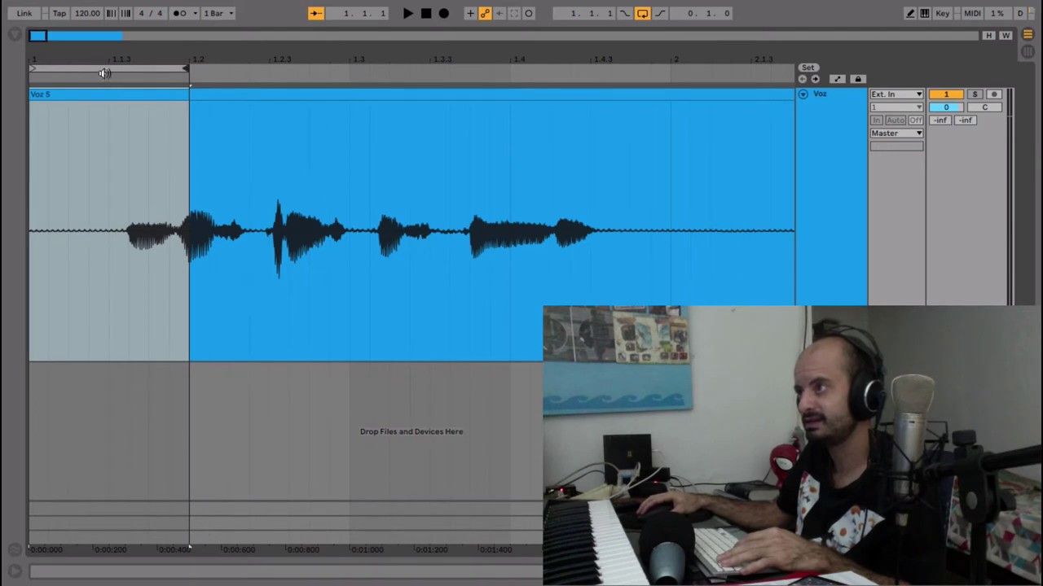
{"action": "left_click", "coordinate": [127, 141]}
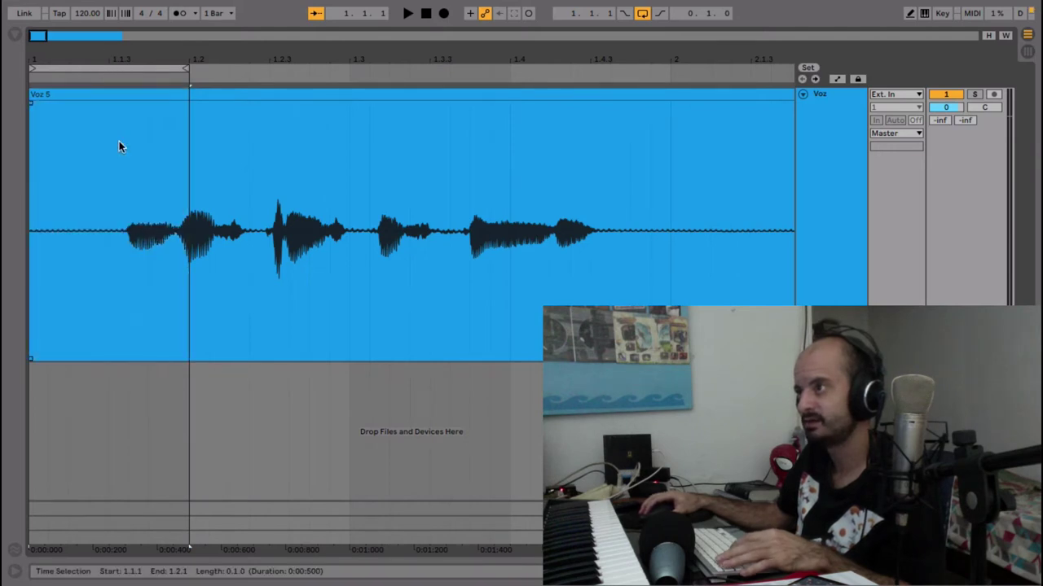
{"action": "key", "text": "space"}
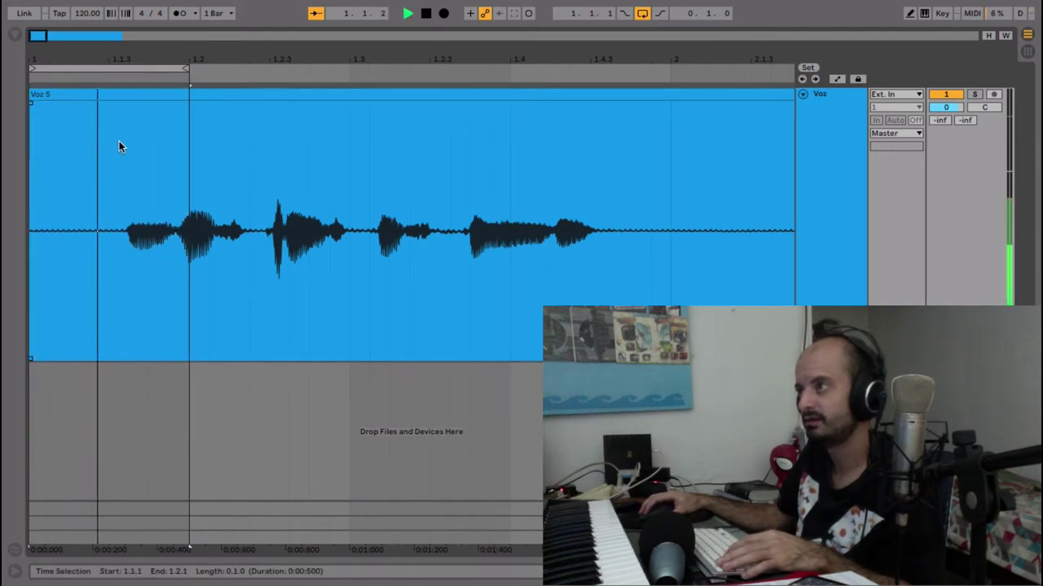
{"action": "key", "text": "space"}
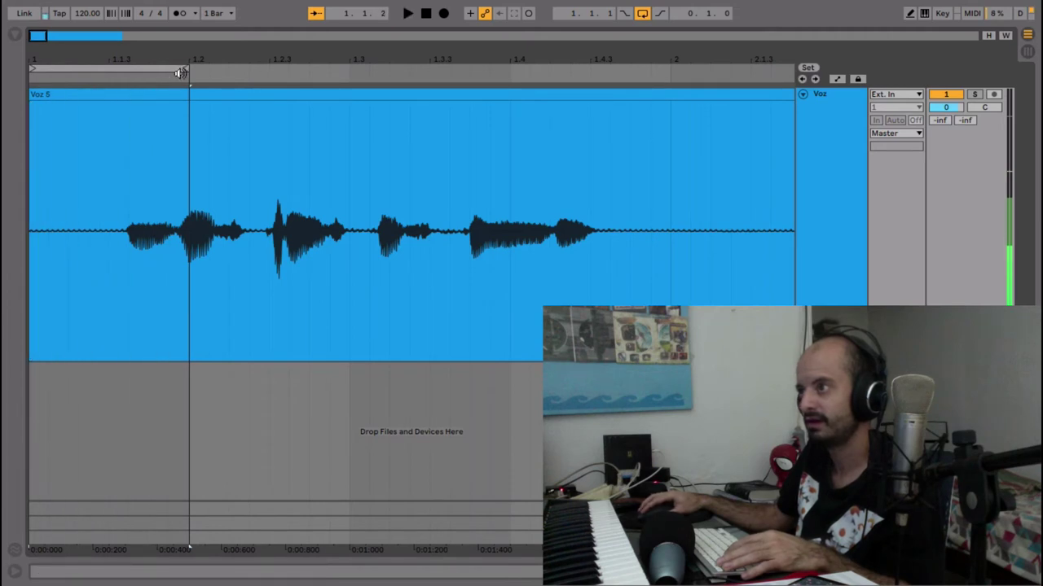
Move the loop to the silent gap after the first phrase, from 1.4.3 to 2.1.3, and play it to hear the background noise
{"action": "left_click_drag", "start_coordinate": [188, 59], "coordinate": [395, 68]}
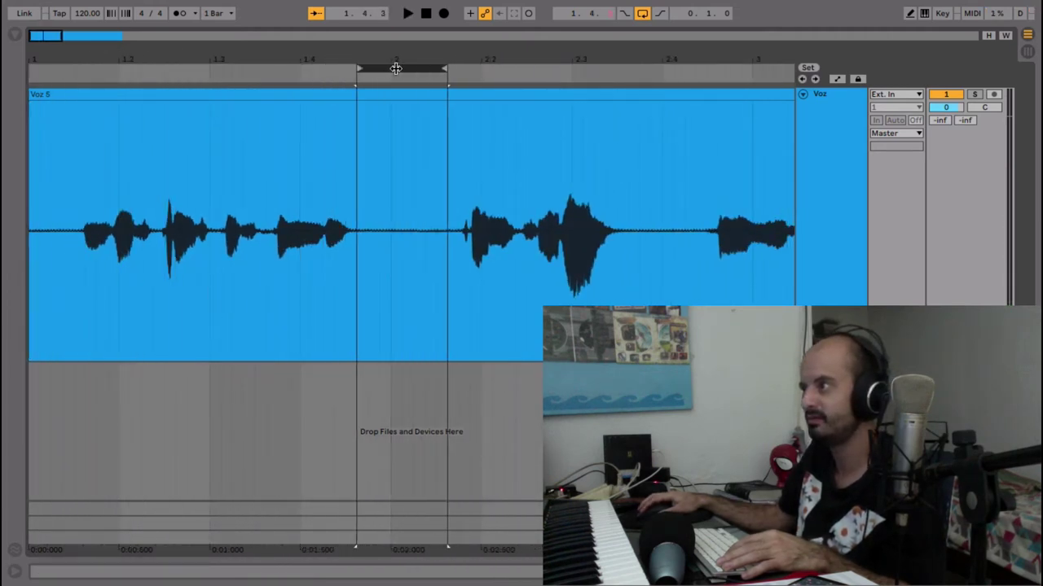
{"action": "key", "text": "space"}
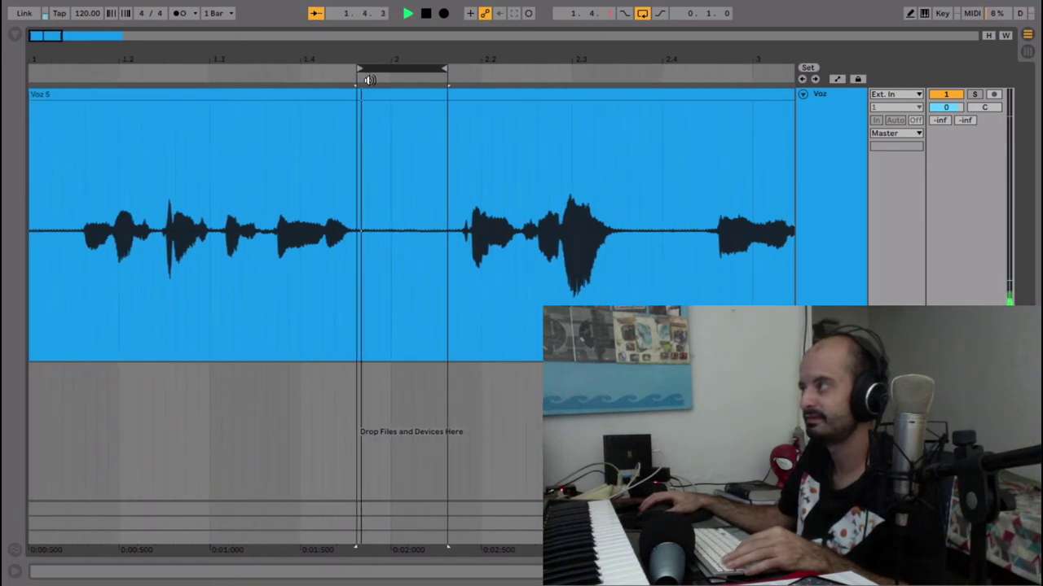
{"action": "key", "text": "space"}
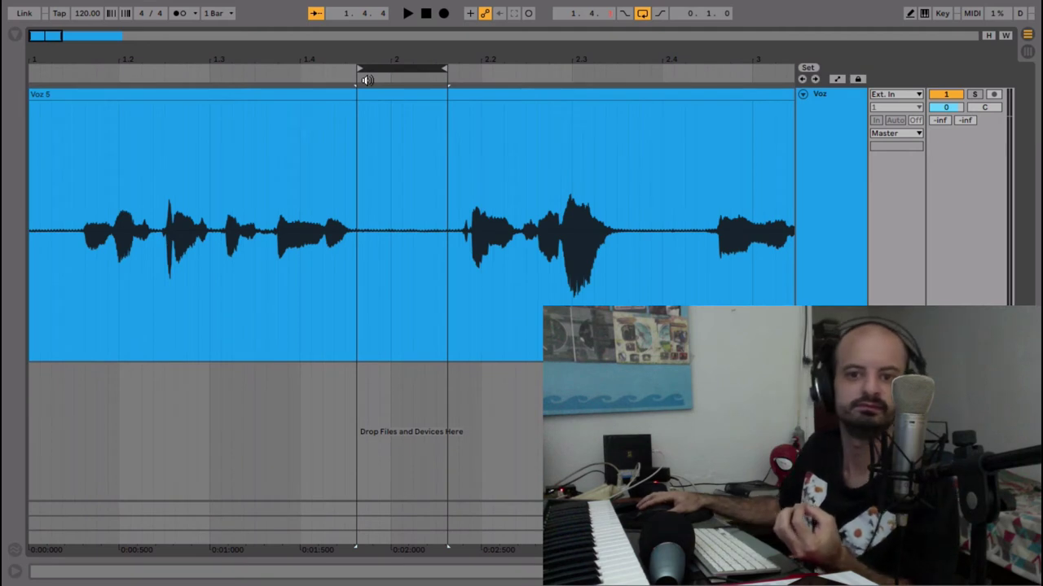
{"action": "key", "text": "space"}
{"action": "key", "text": "space"}
Add the WNS (s) noise suppressor from the Yellow collection to the Voz track
{"action": "left_click", "coordinate": [830, 133]}
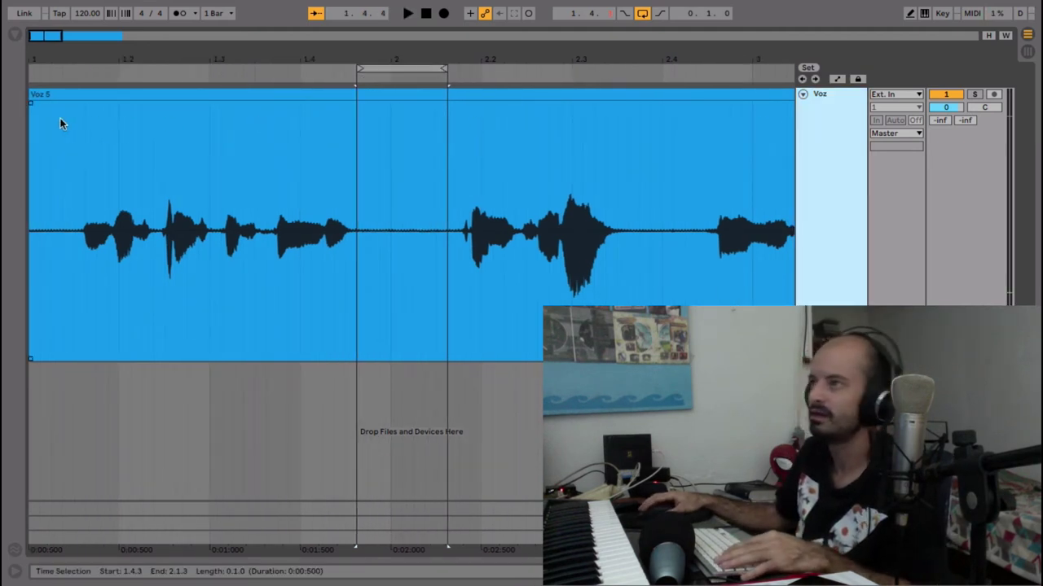
{"action": "key", "text": "super+alt+b"}
{"action": "left_click", "coordinate": [41, 84]}
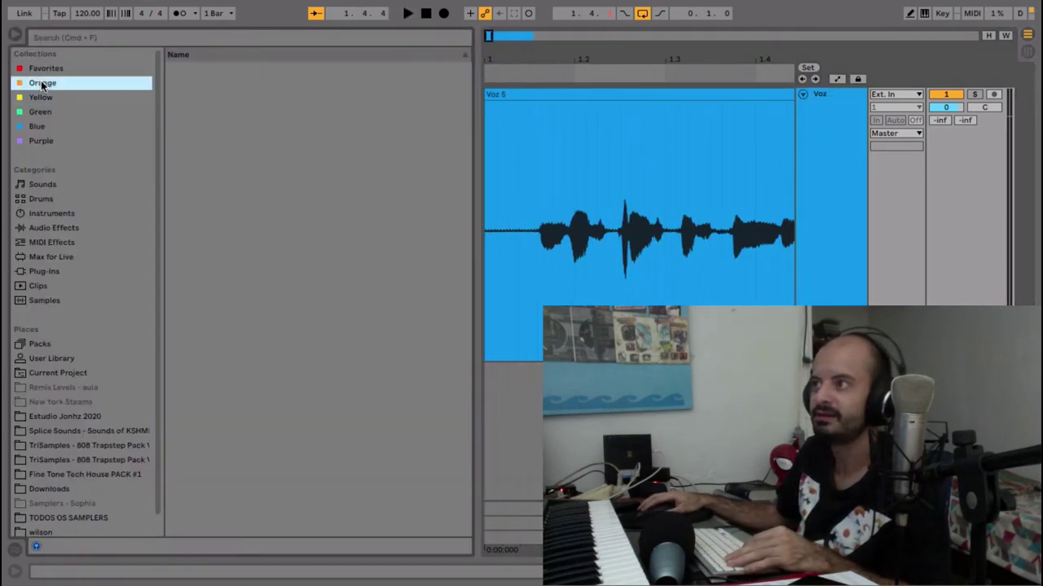
{"action": "left_click", "coordinate": [37, 69]}
{"action": "left_click", "coordinate": [35, 84]}
{"action": "left_click", "coordinate": [36, 97]}
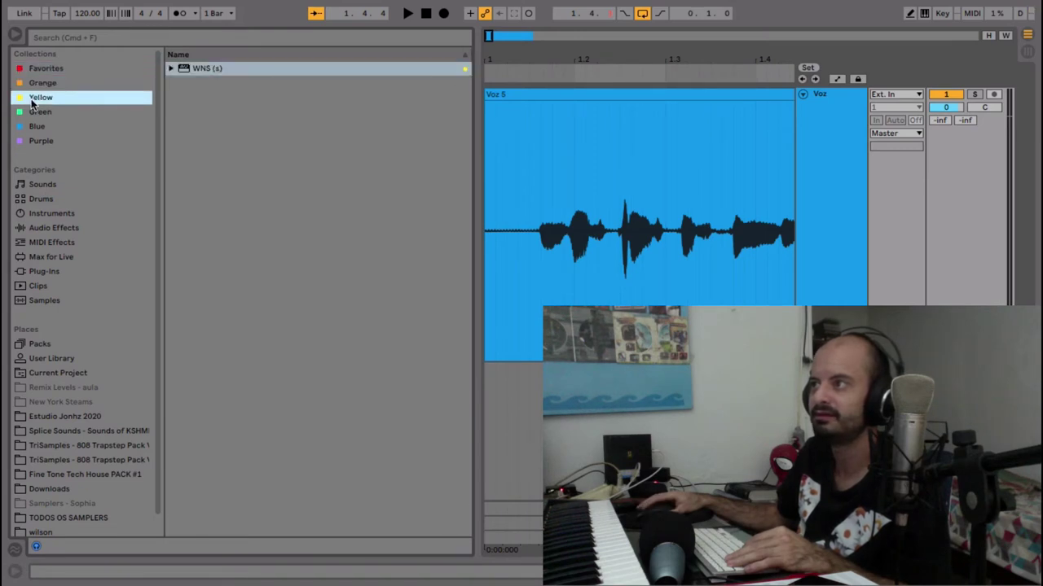
{"action": "left_click", "coordinate": [200, 70]}
{"action": "key", "text": "Return"}
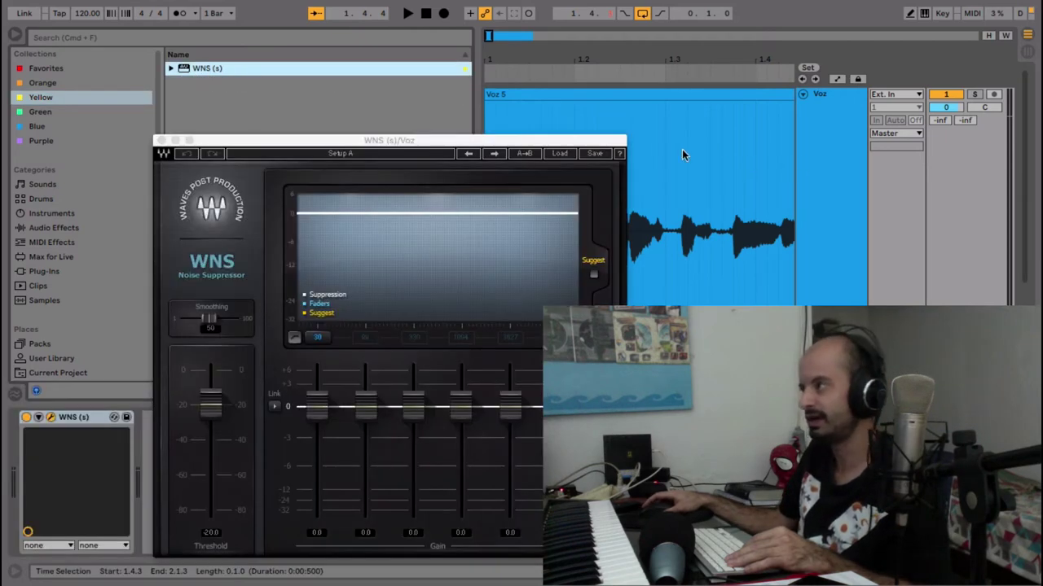
Play the looped noise and lower the two lowest-frequency gain bands in WNS to -32
{"action": "key", "text": "space"}
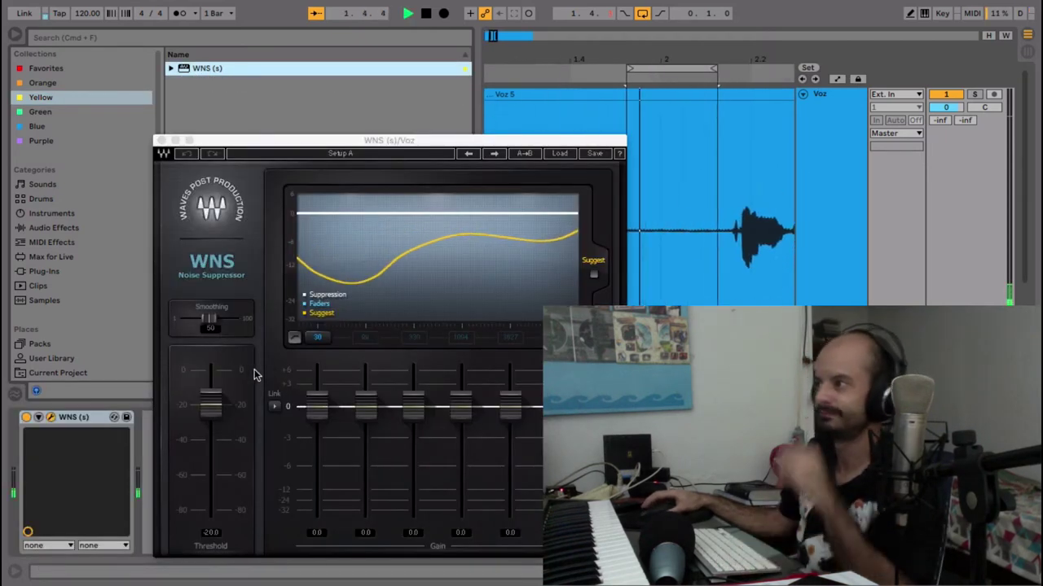
{"action": "key", "text": "space"}
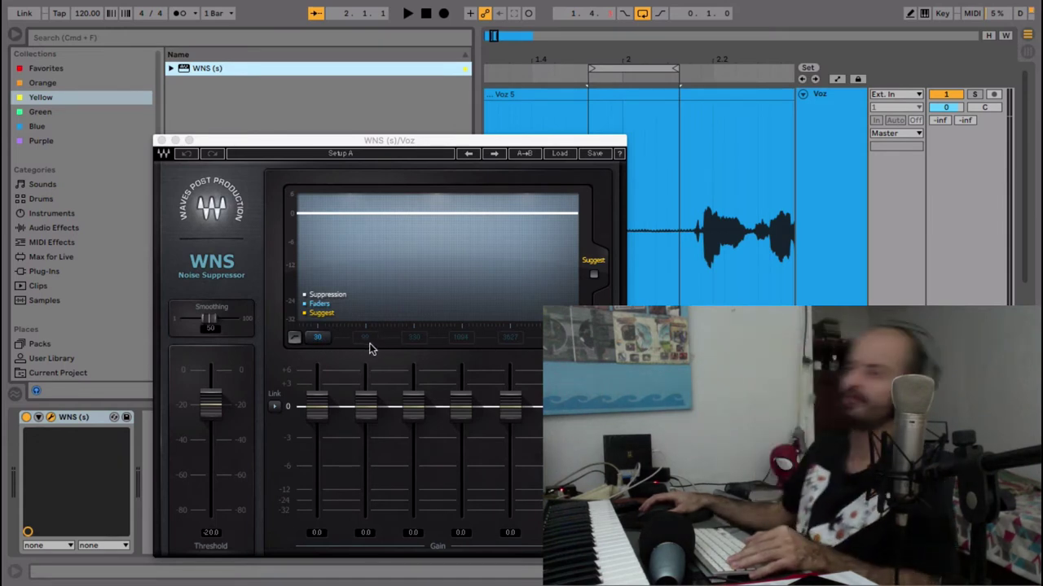
{"action": "left_click", "coordinate": [414, 345]}
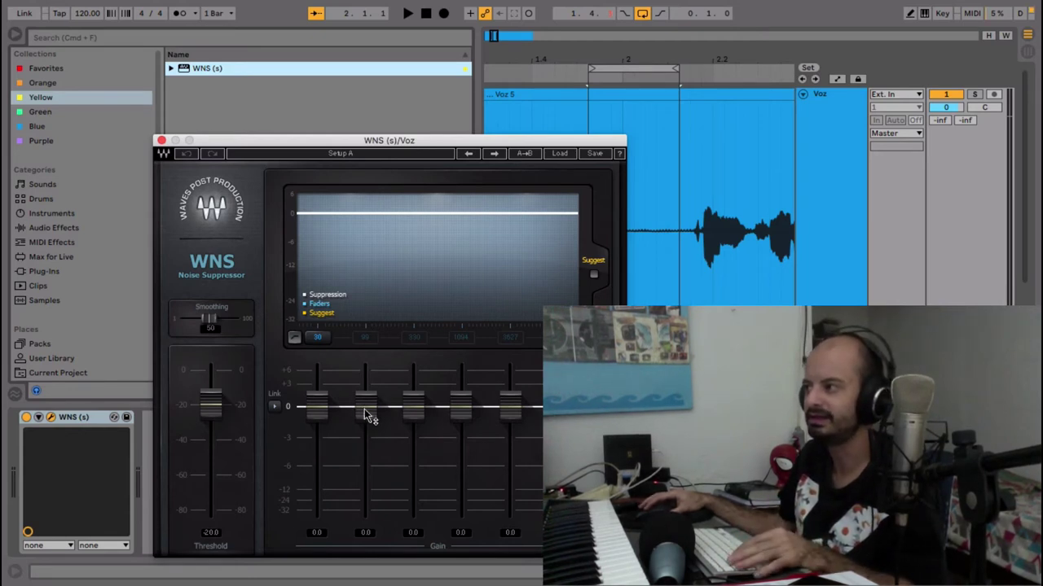
{"action": "left_click_drag", "start_coordinate": [368, 415], "coordinate": [365, 509]}
{"action": "key", "text": "space"}
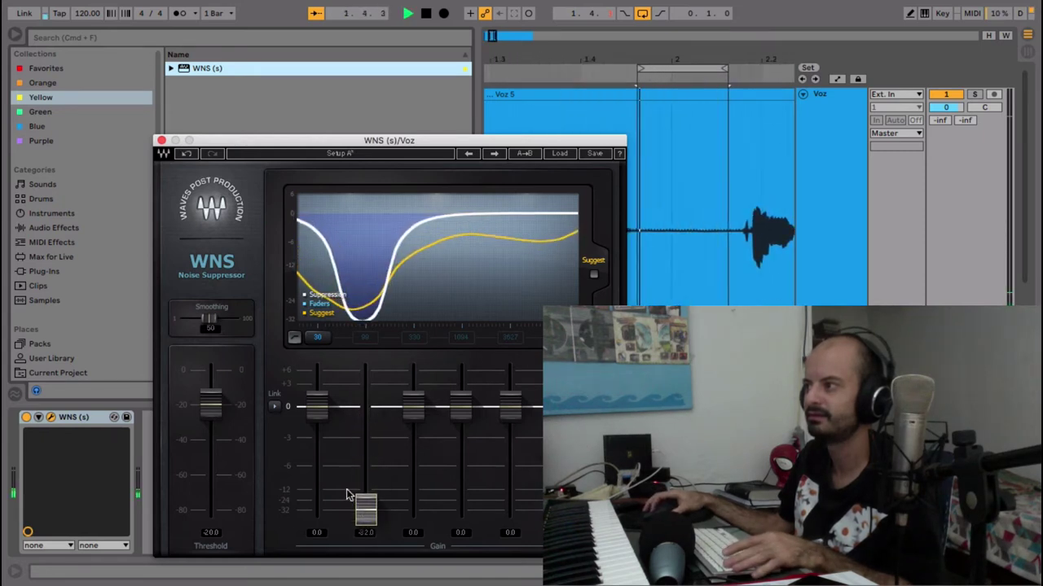
{"action": "left_click_drag", "start_coordinate": [317, 412], "coordinate": [314, 500]}
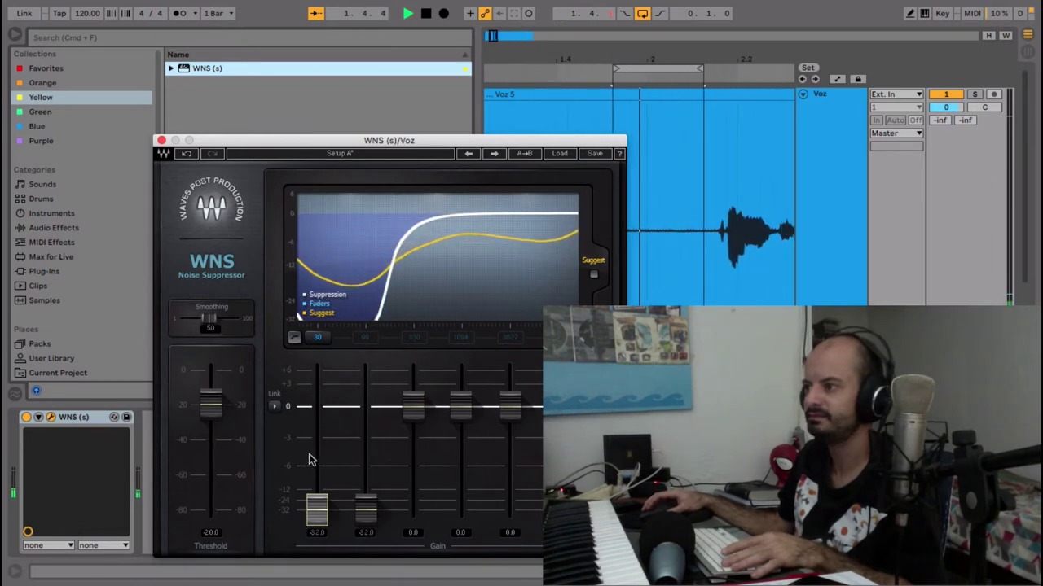
Bypass WNS and re-enable it while the loop plays to compare the noise with and without suppression
{"action": "left_click", "coordinate": [26, 417]}
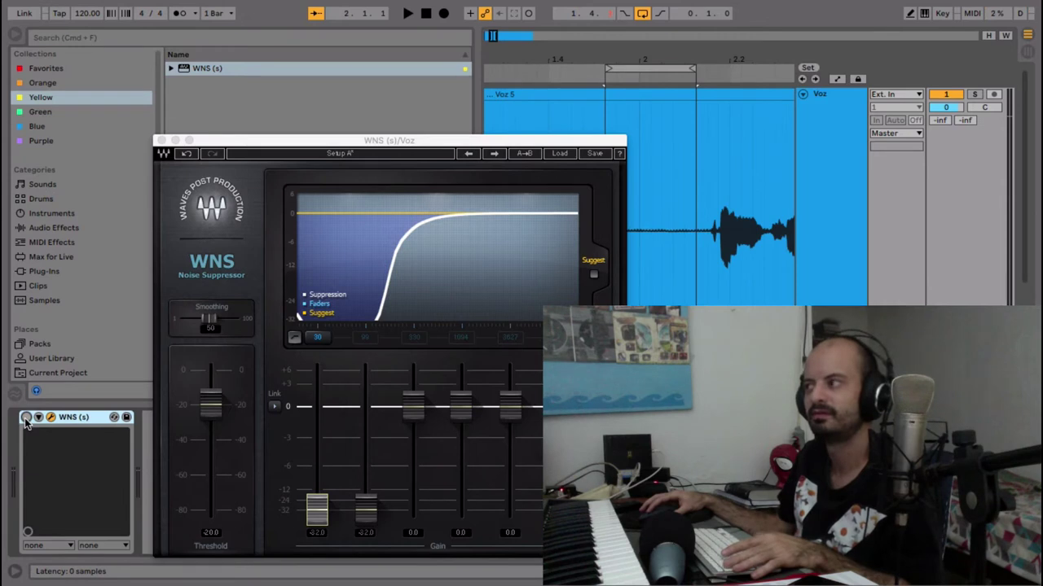
{"action": "key", "text": "space"}
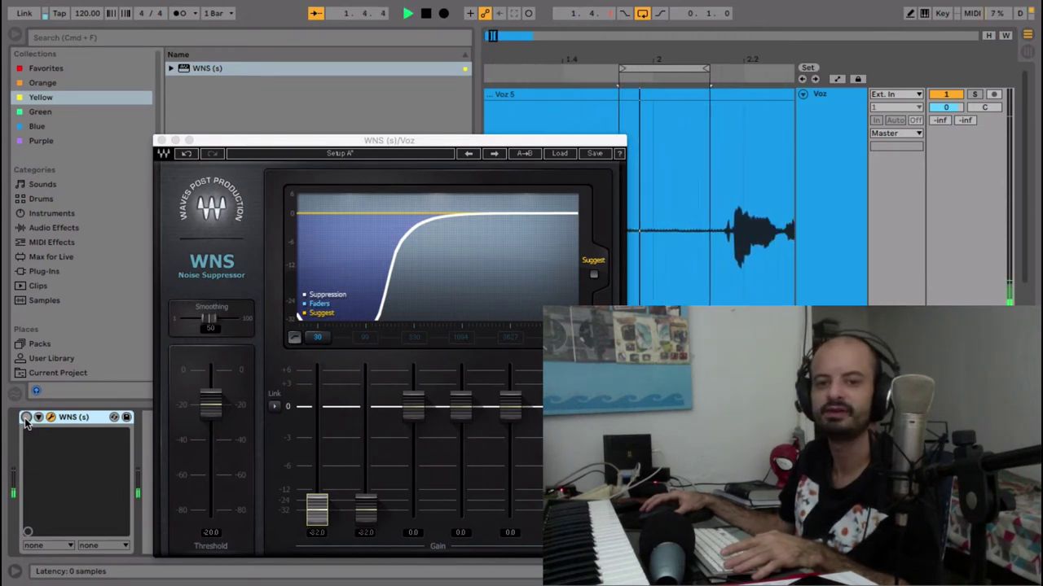
{"action": "left_click", "coordinate": [26, 417]}
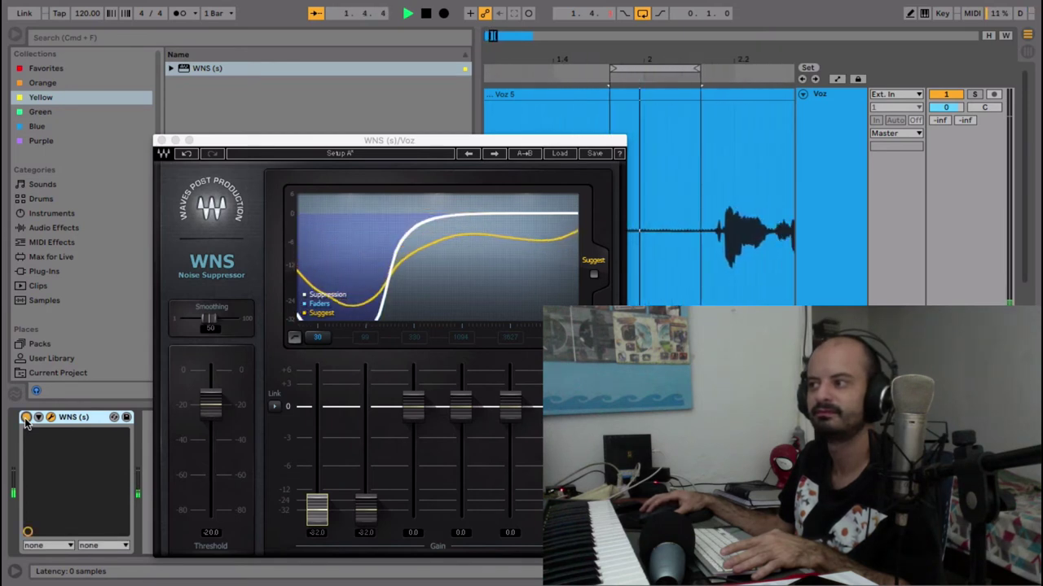
{"action": "key", "text": "space"}
Try the WNS threshold at -29.4 on the looped noise, then set the threshold to 0
{"action": "left_click_drag", "start_coordinate": [210, 405], "coordinate": [210, 371]}
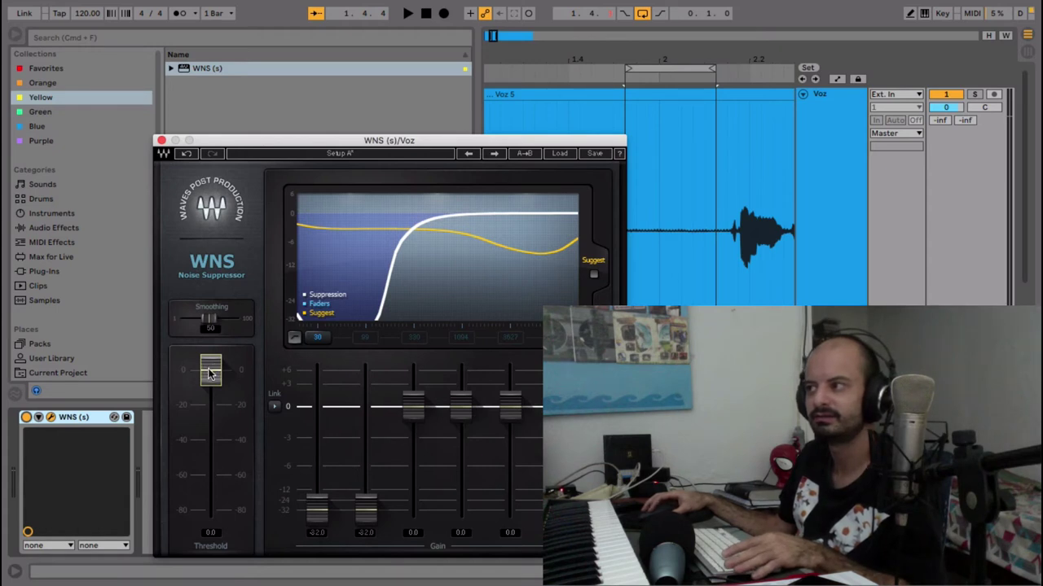
{"action": "left_click_drag", "start_coordinate": [210, 373], "coordinate": [207, 420]}
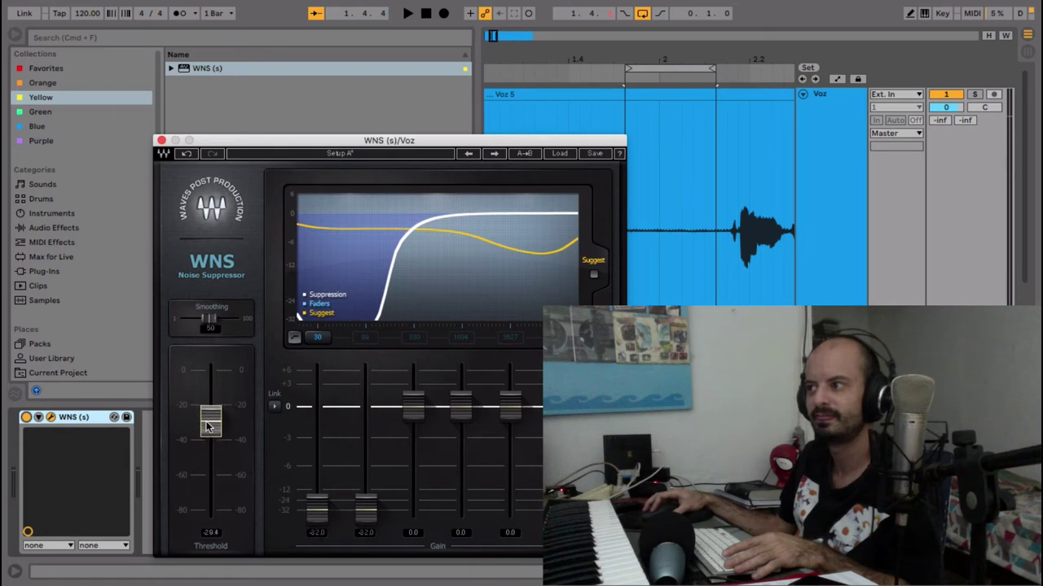
{"action": "key", "text": "space"}
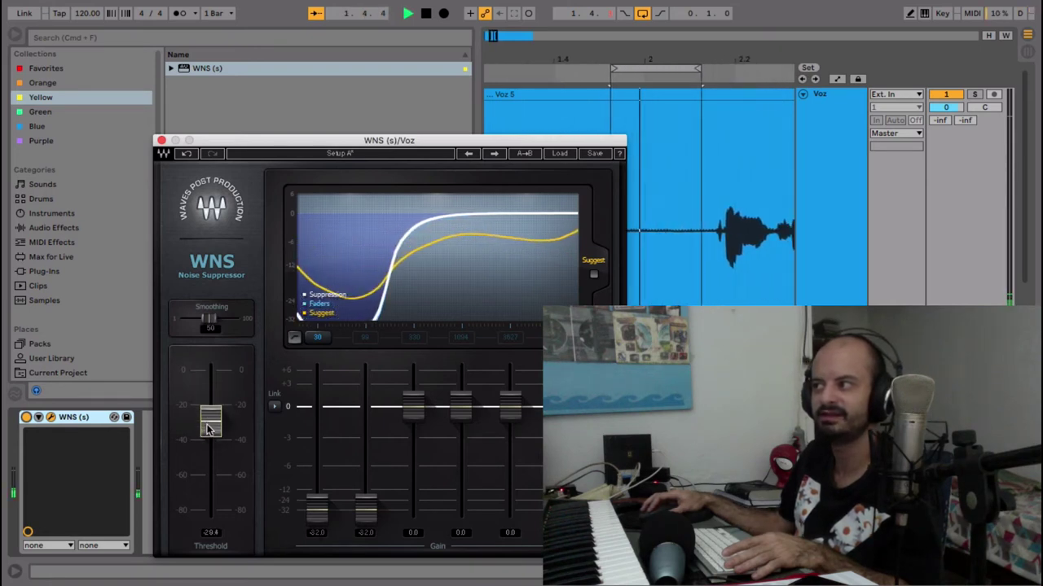
{"action": "left_click_drag", "start_coordinate": [208, 430], "coordinate": [211, 371]}
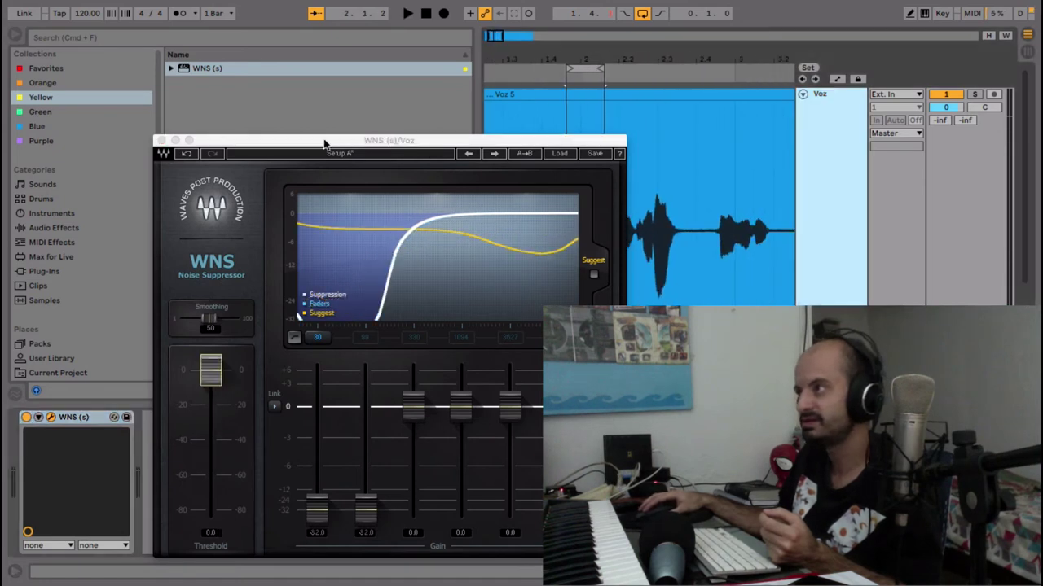
Hide the browser, extend the loop's end to 3.1.1 and play it with the WNS window repositioned over the arrangement
{"action": "left_click_drag", "start_coordinate": [324, 143], "coordinate": [788, 159]}
{"action": "left_click", "coordinate": [13, 34]}
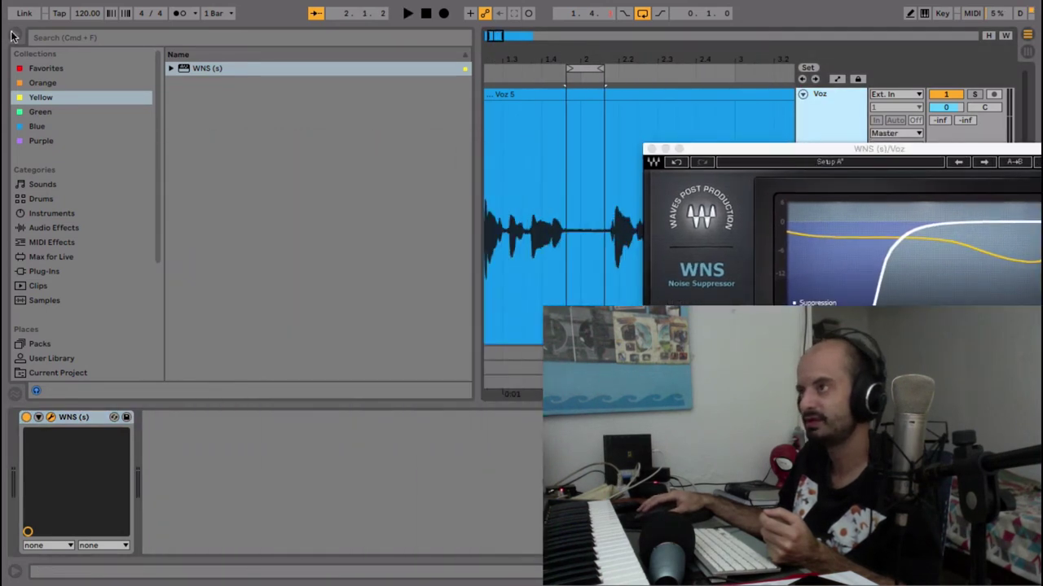
{"action": "left_click_drag", "start_coordinate": [223, 57], "coordinate": [178, 77]}
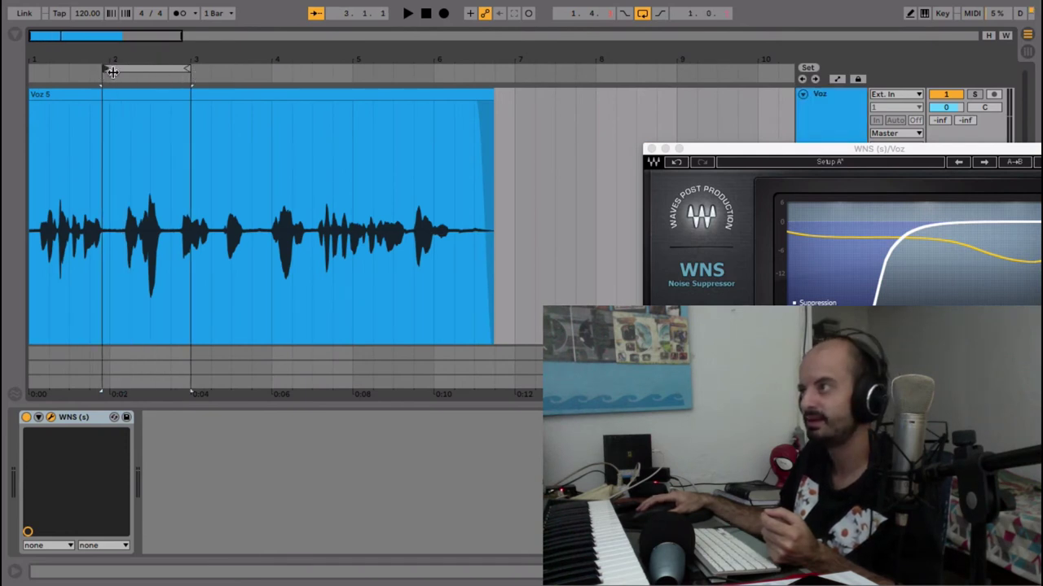
{"action": "key", "text": "space"}
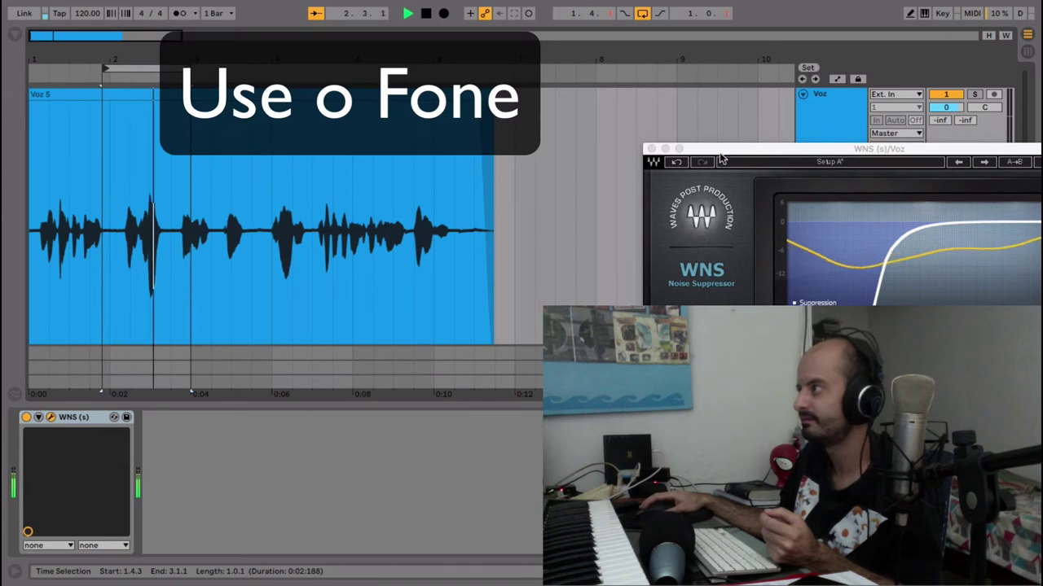
{"action": "left_click_drag", "start_coordinate": [712, 153], "coordinate": [457, 152]}
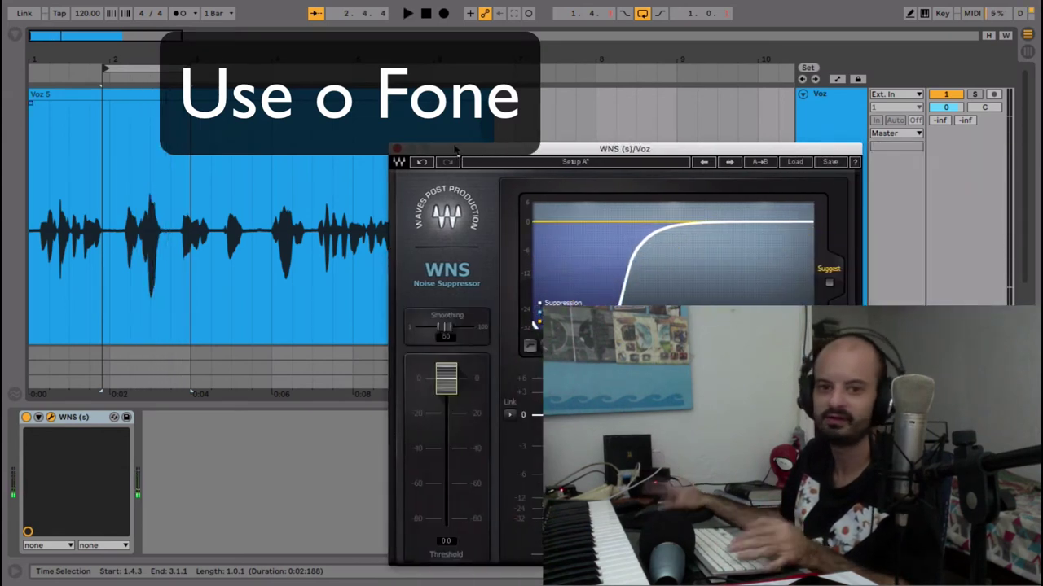
{"action": "left_click_drag", "start_coordinate": [525, 157], "coordinate": [423, 147]}
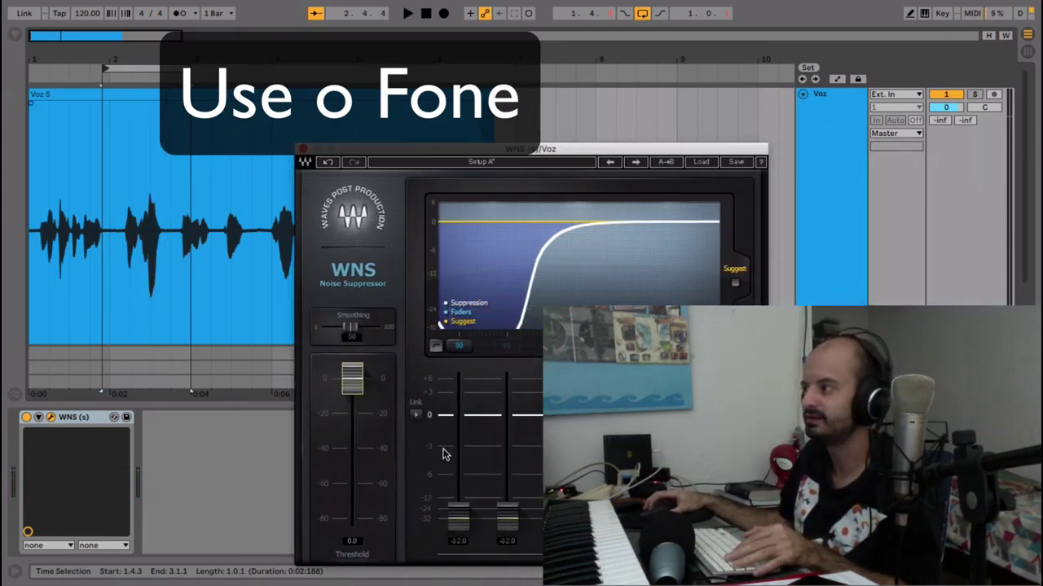
Try the WNS threshold at -37.4 on the looped voice passage
{"action": "left_click_drag", "start_coordinate": [352, 383], "coordinate": [353, 450]}
{"action": "key", "text": "space"}
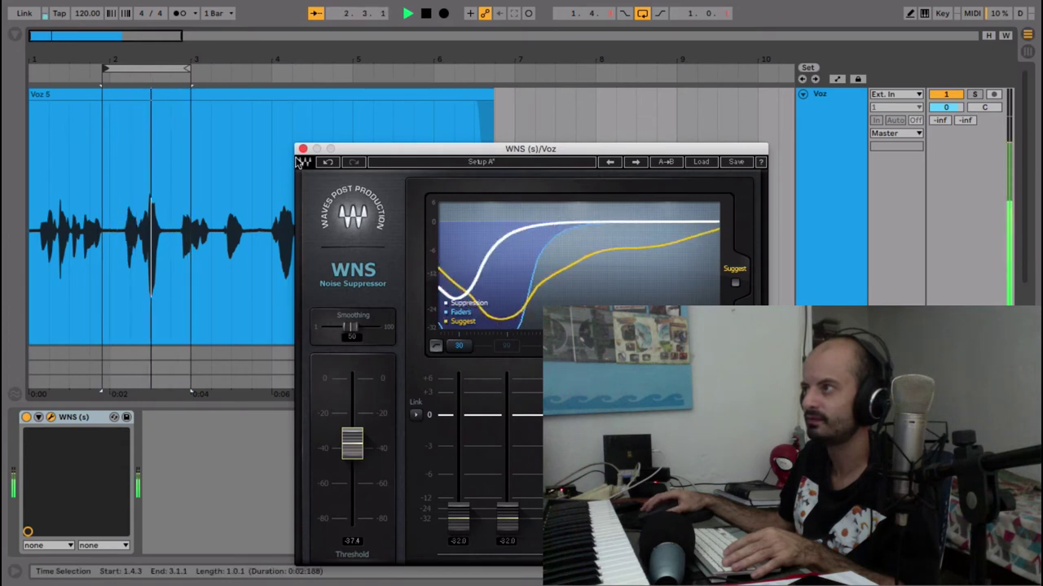
Switch off loop playback and stretch the loop region from 1.1.1 to 6.3.1 while playing the voice
{"action": "left_click", "coordinate": [642, 14]}
{"action": "key", "text": "space"}
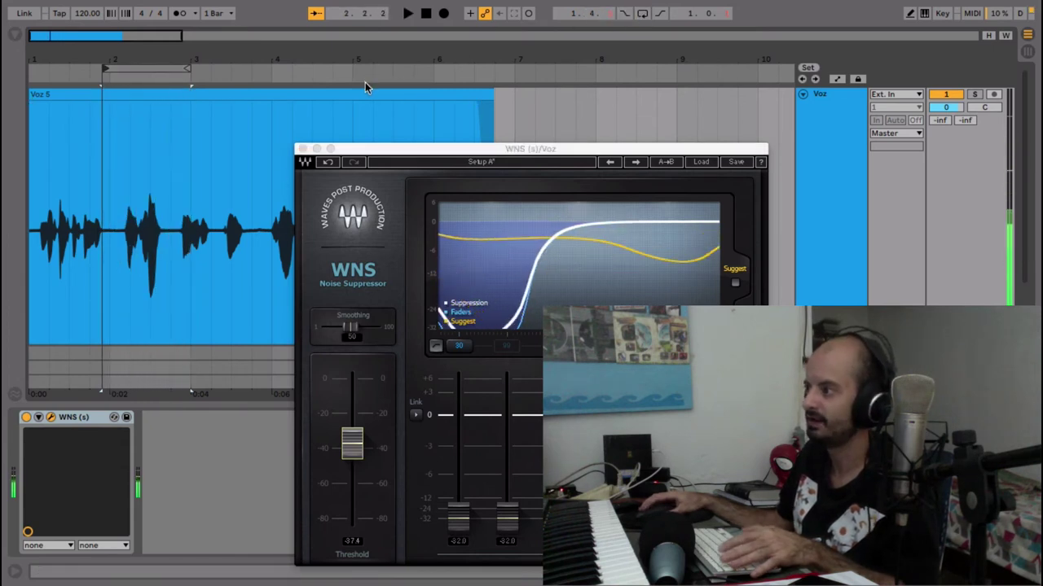
{"action": "key", "text": "space"}
{"action": "left_click_drag", "start_coordinate": [167, 57], "coordinate": [4, 80]}
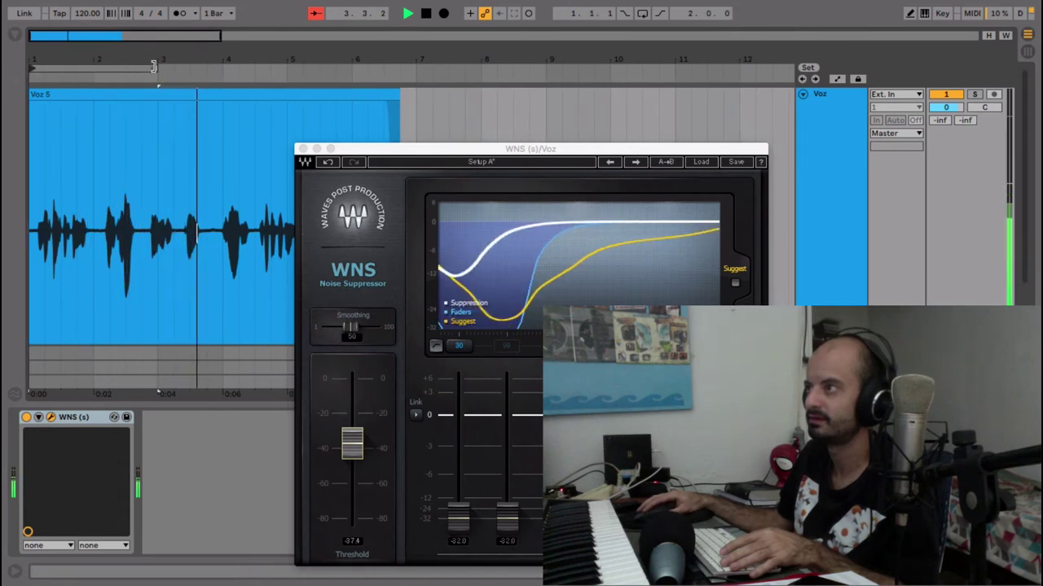
{"action": "left_click_drag", "start_coordinate": [159, 71], "coordinate": [387, 78]}
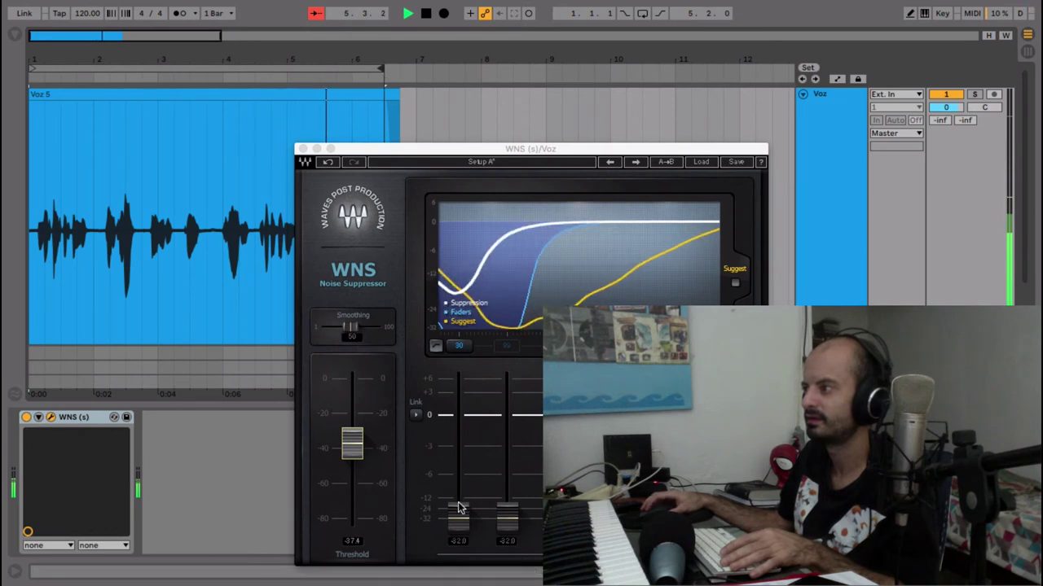
{"action": "key", "text": "space"}
Try the two lowest-frequency gain bands at -15.3 and -19.4 with the threshold at -16.5 while playing the voice
{"action": "left_click_drag", "start_coordinate": [508, 526], "coordinate": [509, 523]}
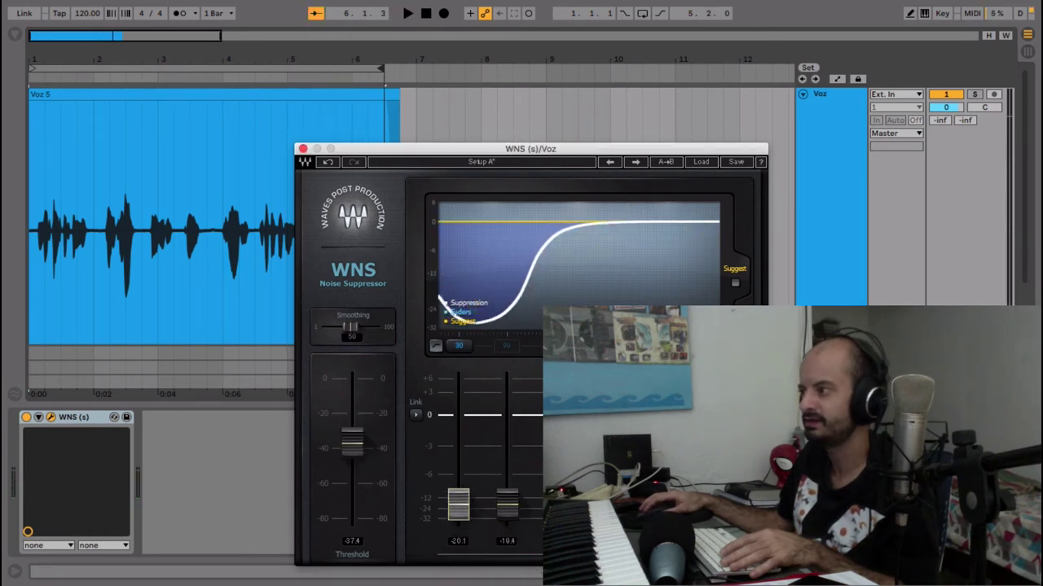
{"action": "key", "text": "space"}
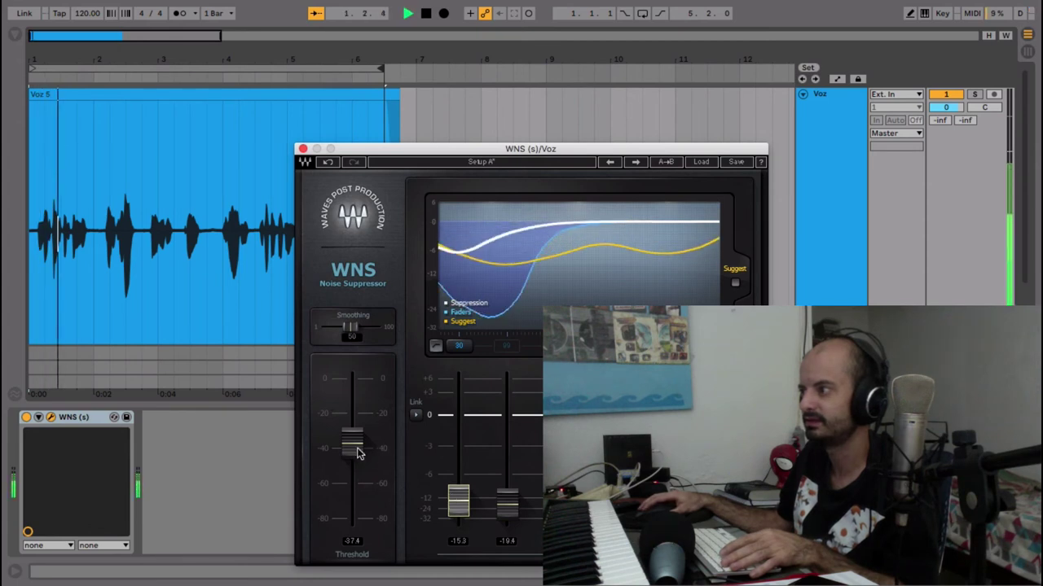
{"action": "left_click_drag", "start_coordinate": [352, 444], "coordinate": [352, 410]}
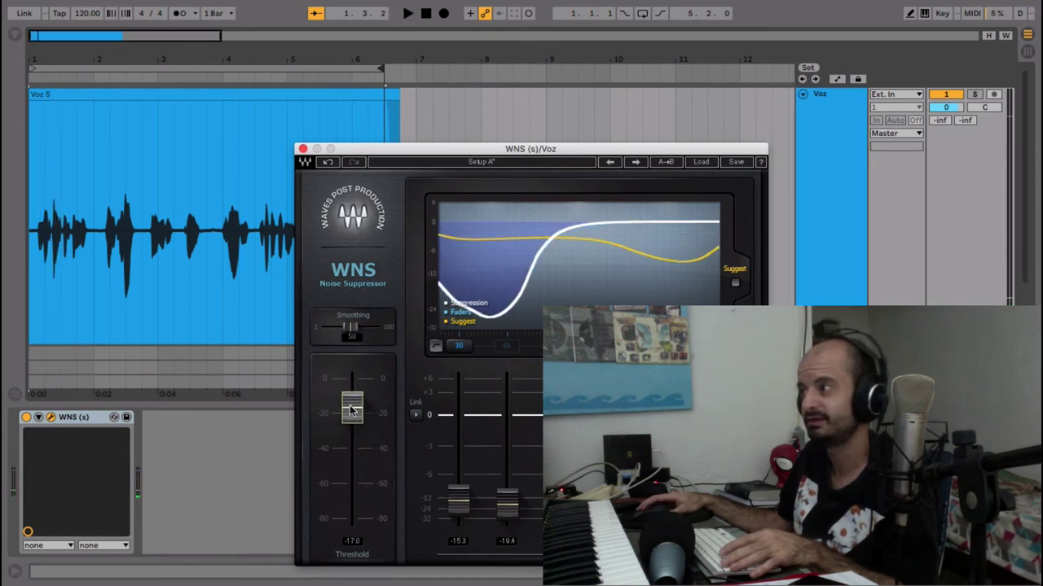
{"action": "key", "text": "space"}
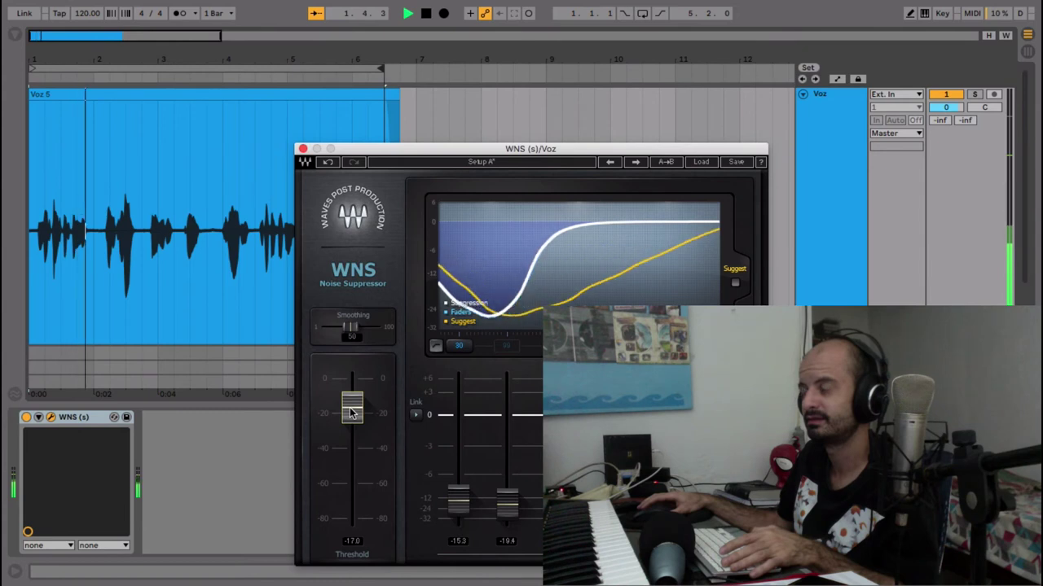
{"action": "key", "text": "space"}
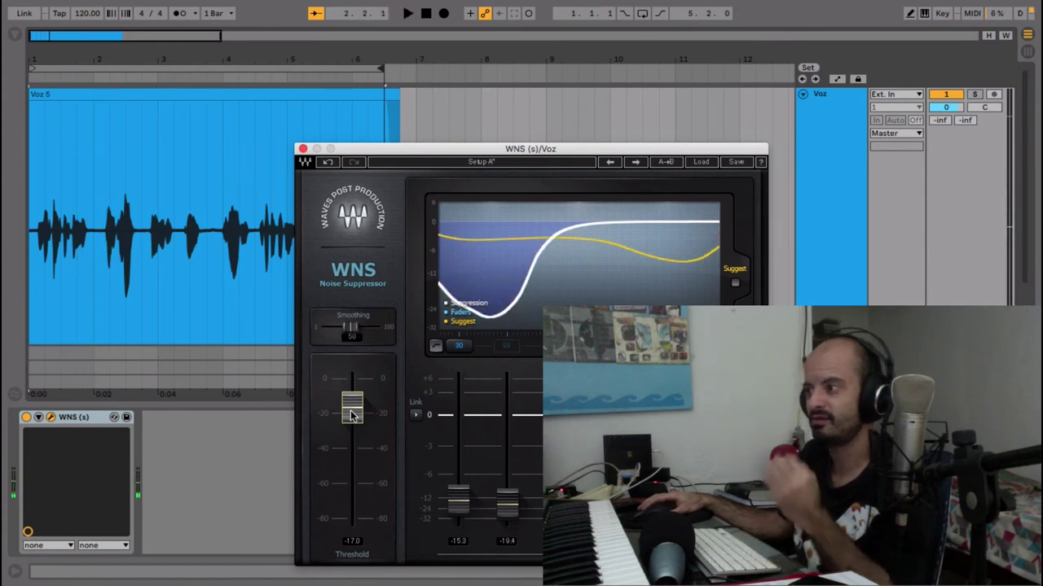
{"action": "left_click_drag", "start_coordinate": [352, 417], "coordinate": [352, 414]}
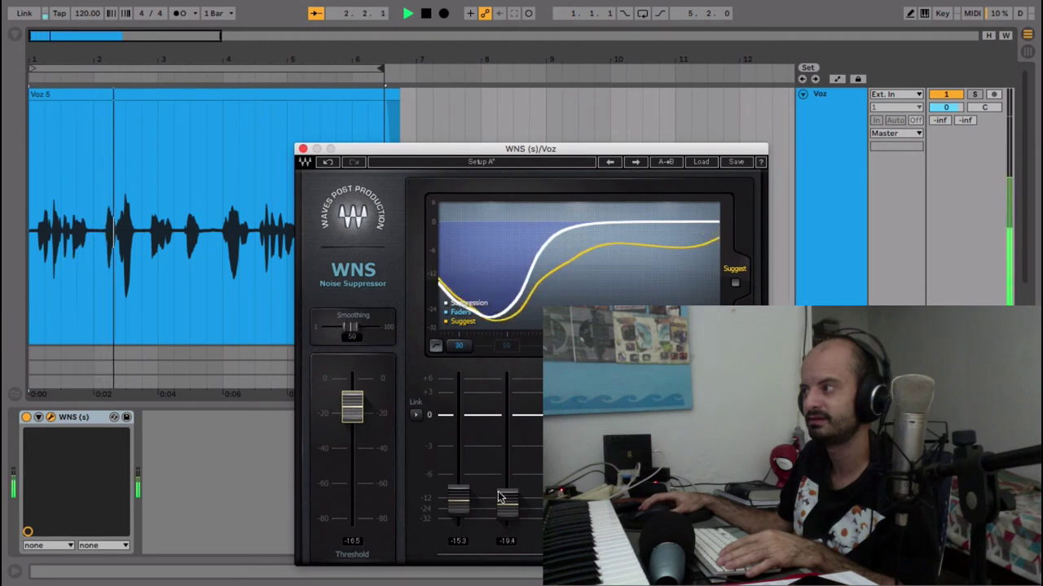
Try the two lowest-frequency gain bands at -6.1 and -6.4, with the threshold at -39.2 and at -25.1
{"action": "left_click_drag", "start_coordinate": [506, 501], "coordinate": [458, 474]}
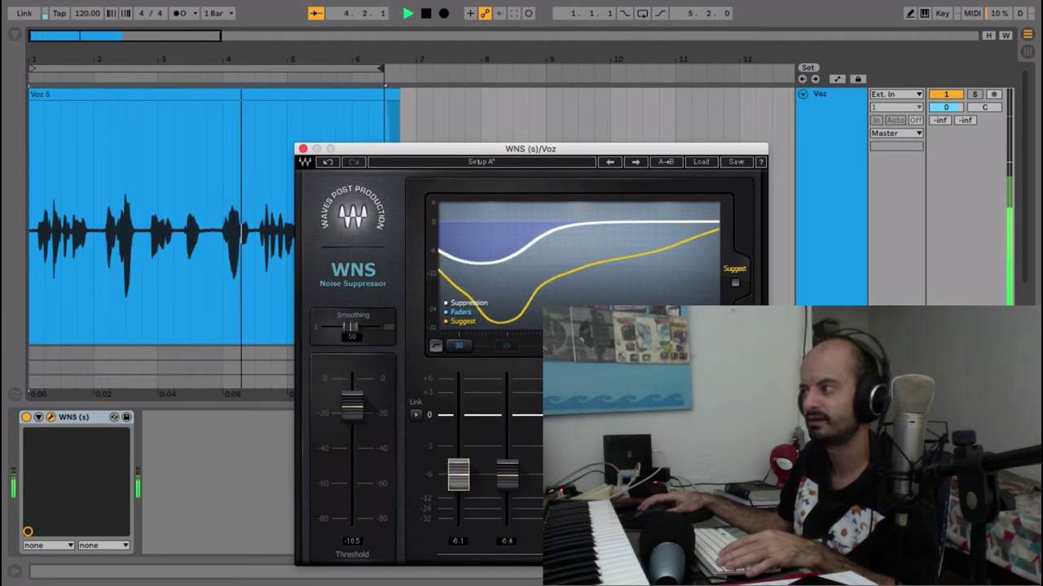
{"action": "left_click_drag", "start_coordinate": [352, 407], "coordinate": [352, 464]}
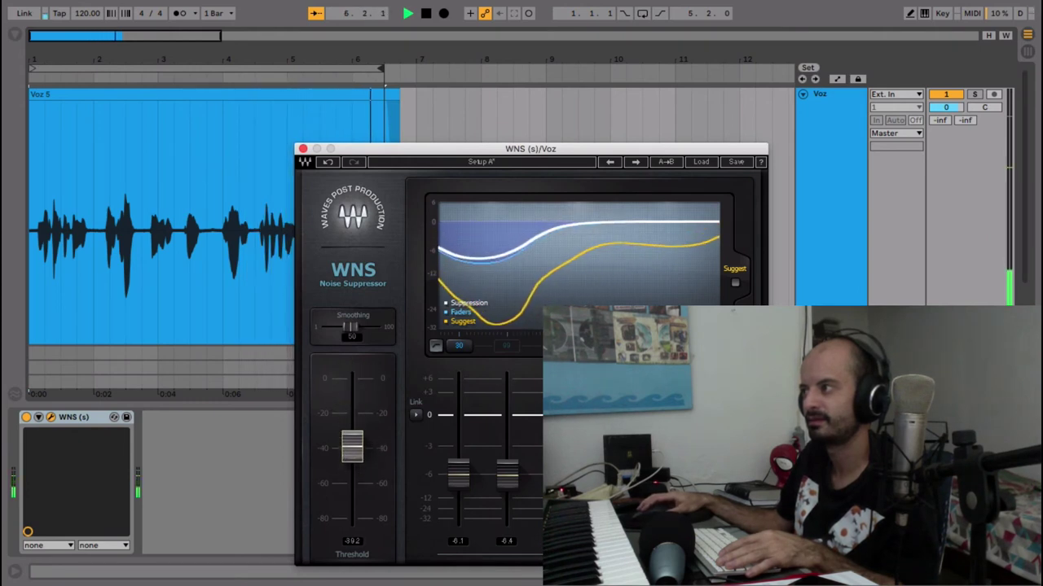
{"action": "left_click_drag", "start_coordinate": [348, 452], "coordinate": [348, 426]}
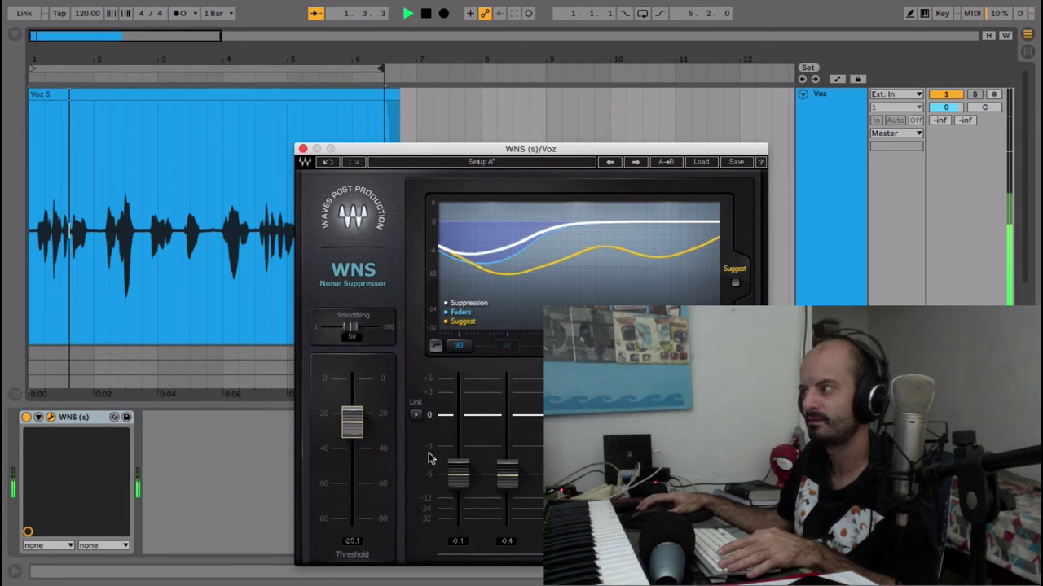
Set the two lowest-frequency gain bands to -32 and the threshold to -41.6 while the voice plays
{"action": "left_click_drag", "start_coordinate": [505, 474], "coordinate": [505, 519]}
{"action": "left_click_drag", "start_coordinate": [456, 475], "coordinate": [456, 521]}
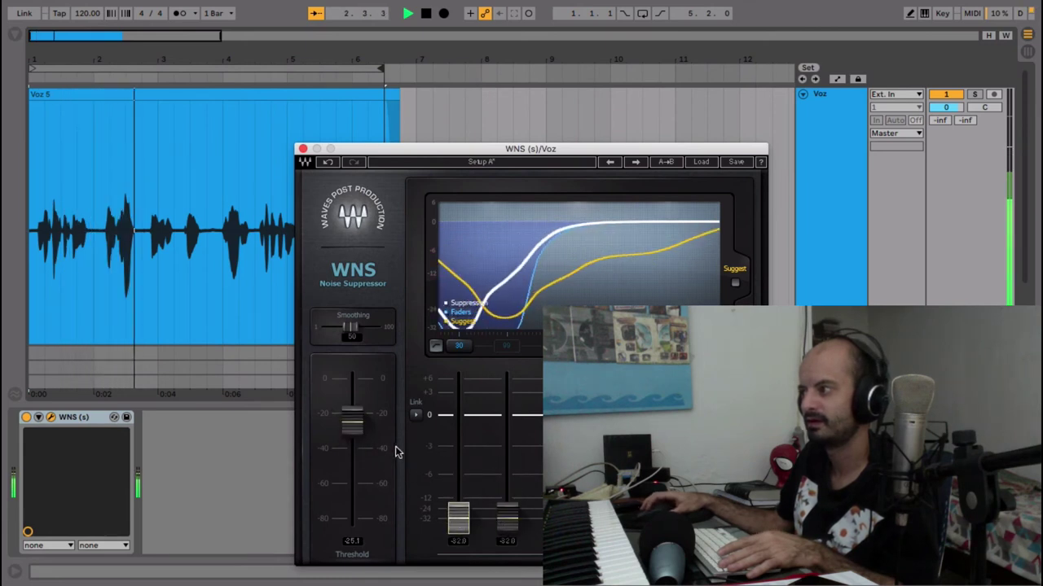
{"action": "left_click_drag", "start_coordinate": [356, 423], "coordinate": [352, 446]}
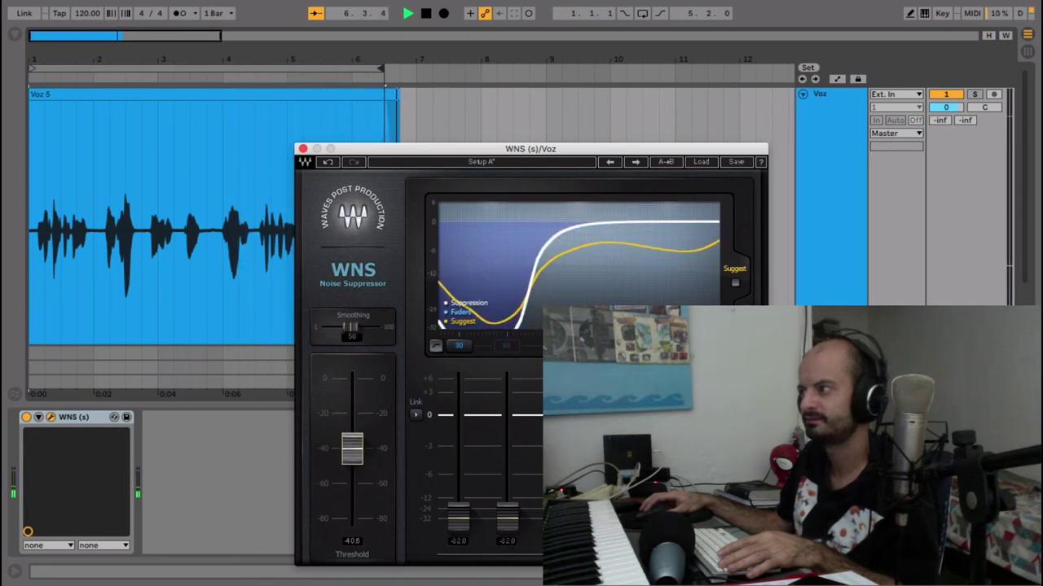
{"action": "left_click_drag", "start_coordinate": [351, 450], "coordinate": [352, 452]}
{"action": "key", "text": "space"}
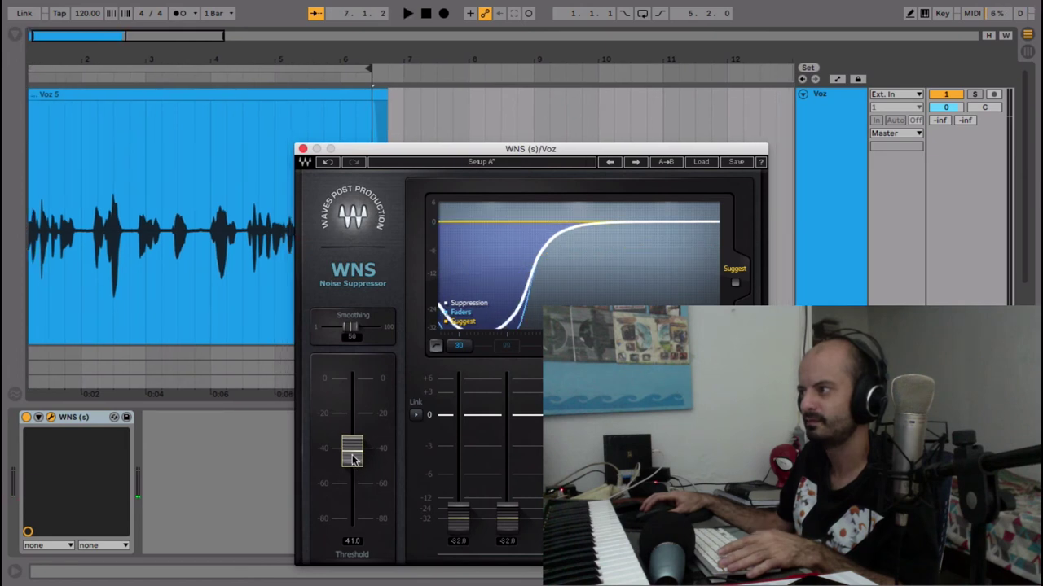
Play the voice with WNS bypassed and again with it re-enabled to compare the noise
{"action": "left_click", "coordinate": [26, 417]}
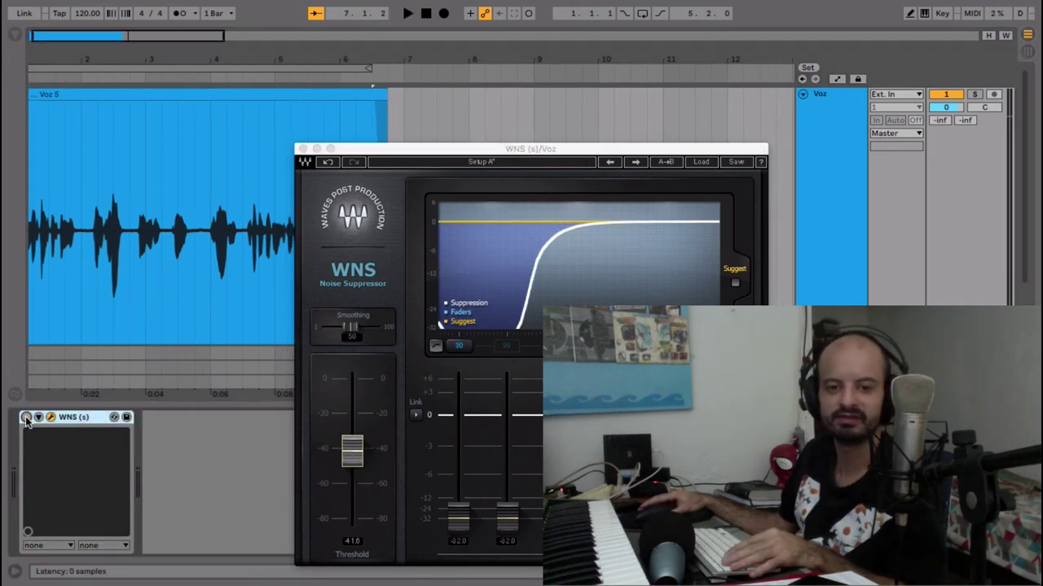
{"action": "key", "text": "space"}
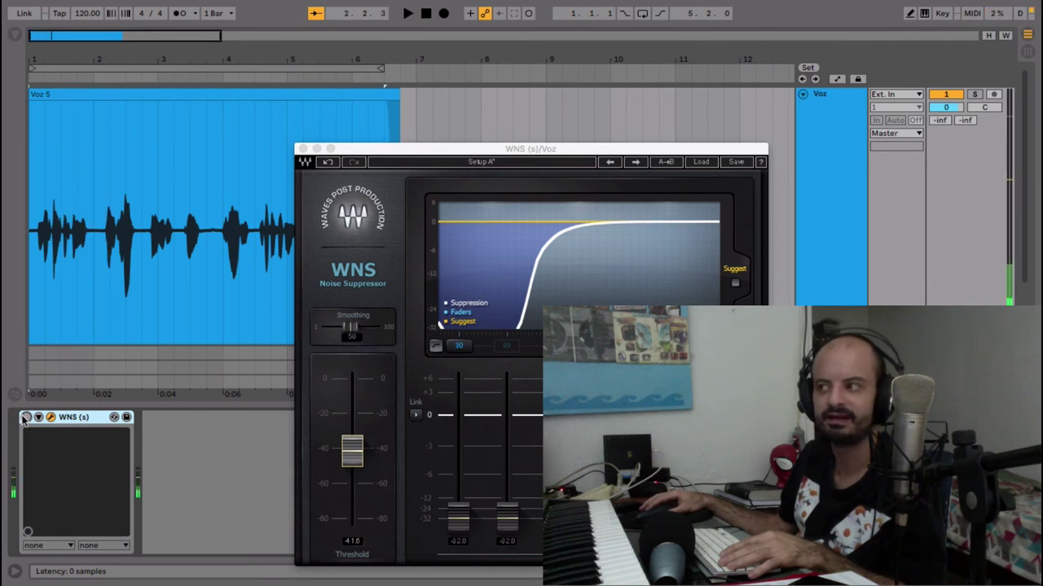
{"action": "left_click", "coordinate": [26, 418]}
{"action": "key", "text": "space"}
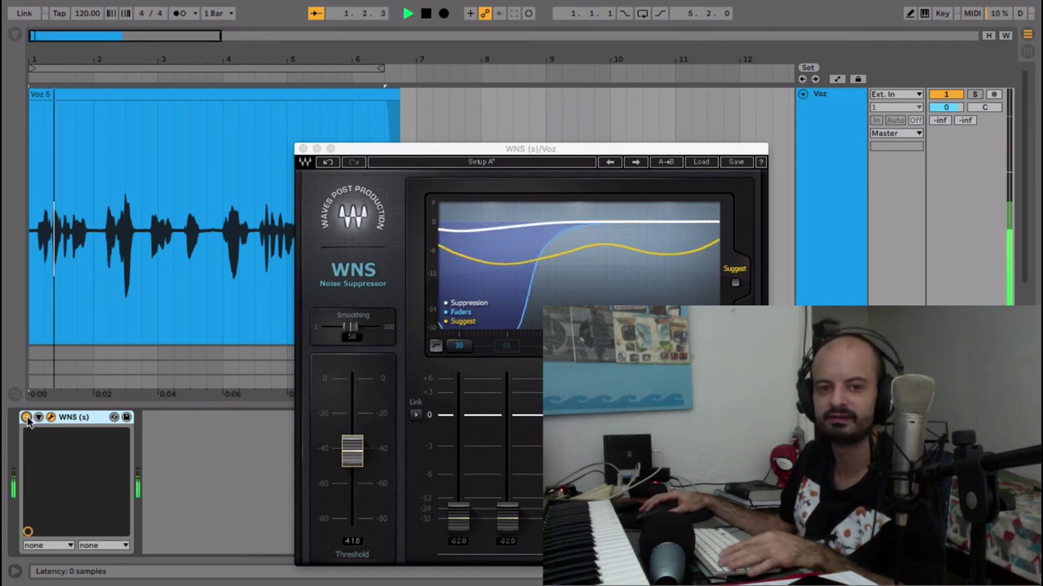
Try threshold levels of -30.1, -27.7, -40 and -38.7 while playing the voice
{"action": "left_click_drag", "start_coordinate": [352, 450], "coordinate": [351, 430]}
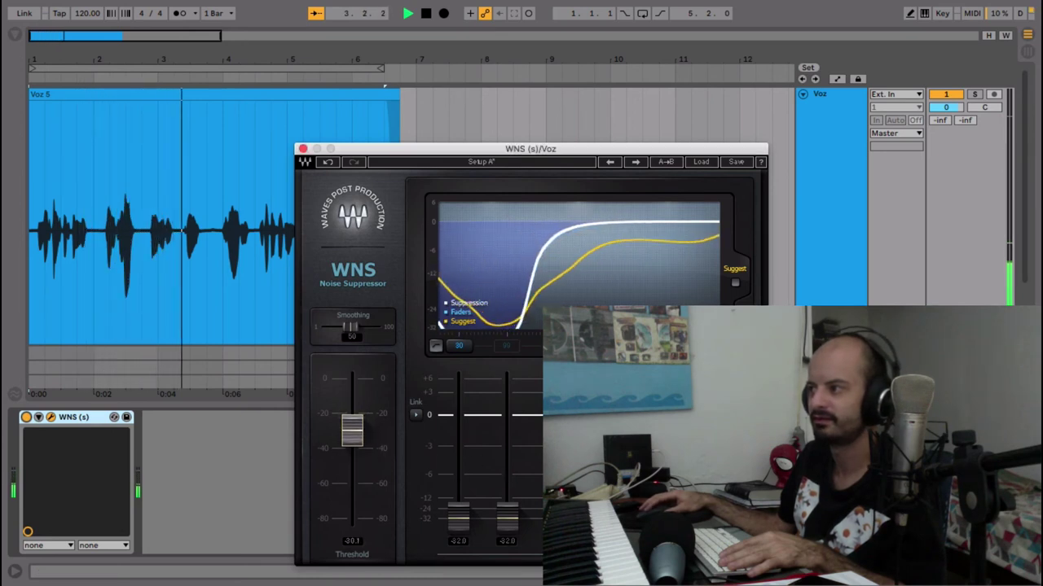
{"action": "key", "text": "space"}
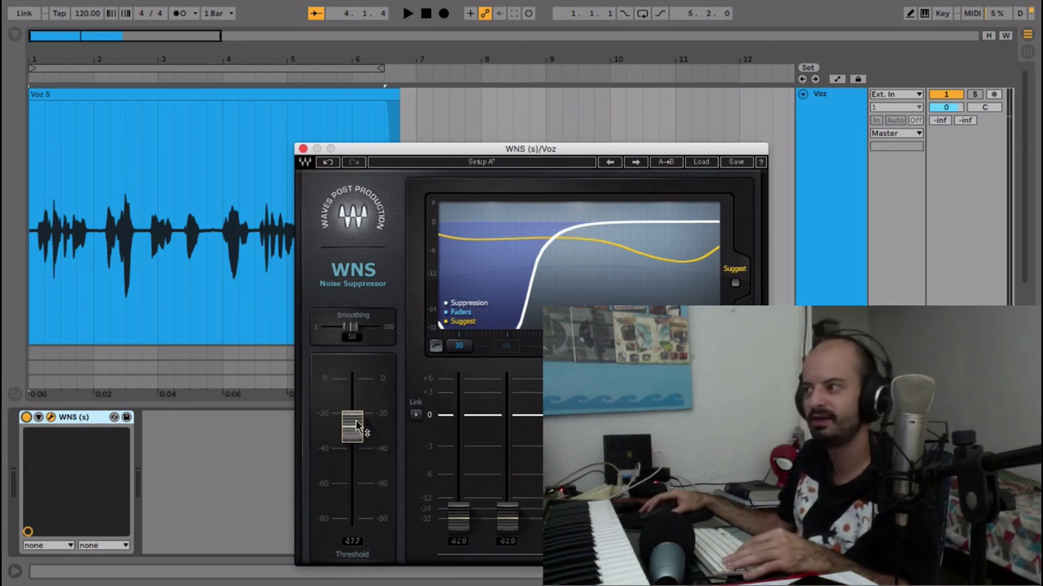
{"action": "key", "text": "space"}
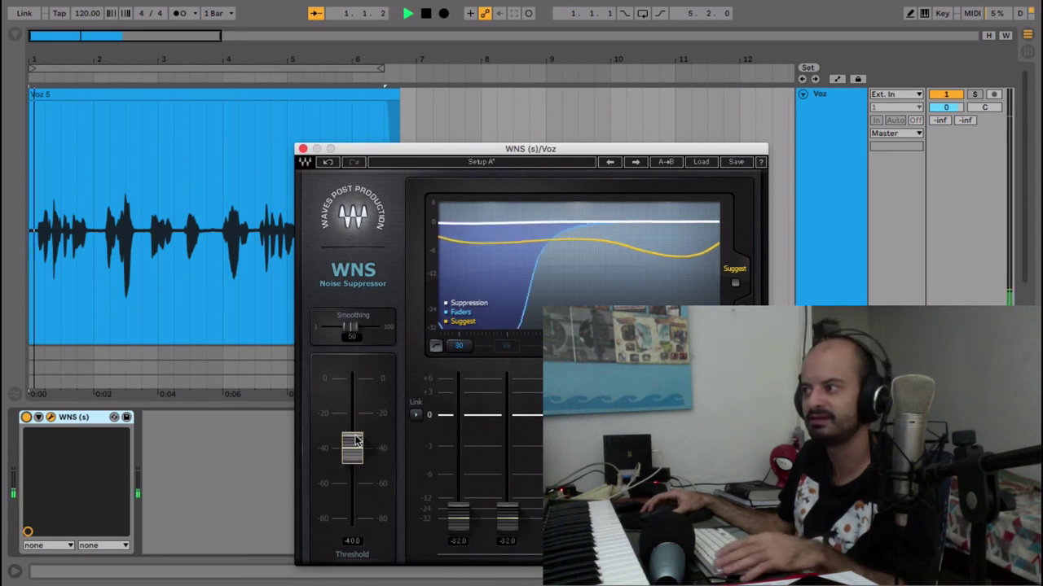
{"action": "left_click_drag", "start_coordinate": [356, 444], "coordinate": [355, 441]}
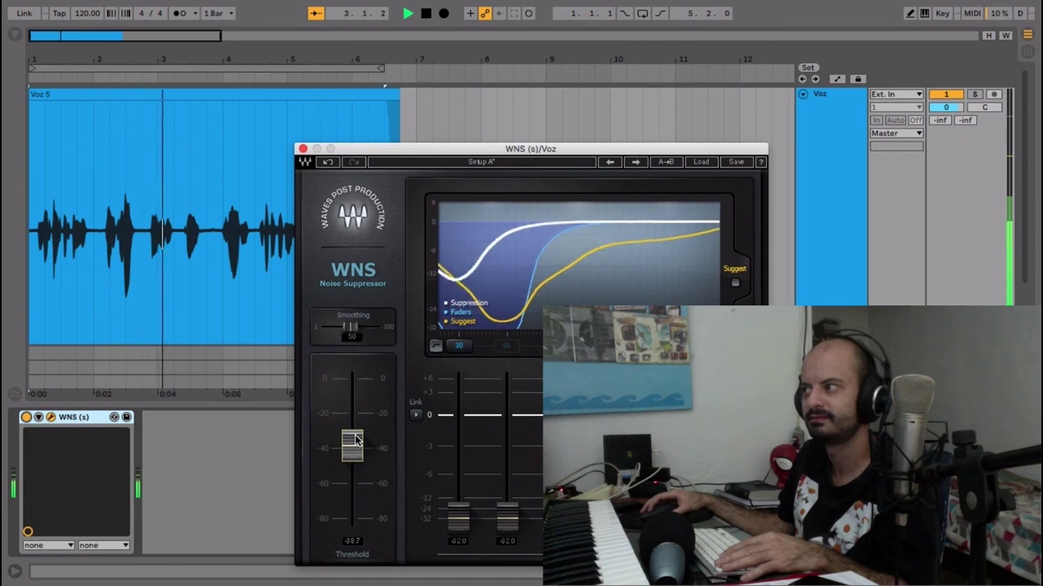
Stop playback and lower the fifth gain band to -2.7 and the highest-frequency band to -4.7
{"action": "key", "text": "space"}
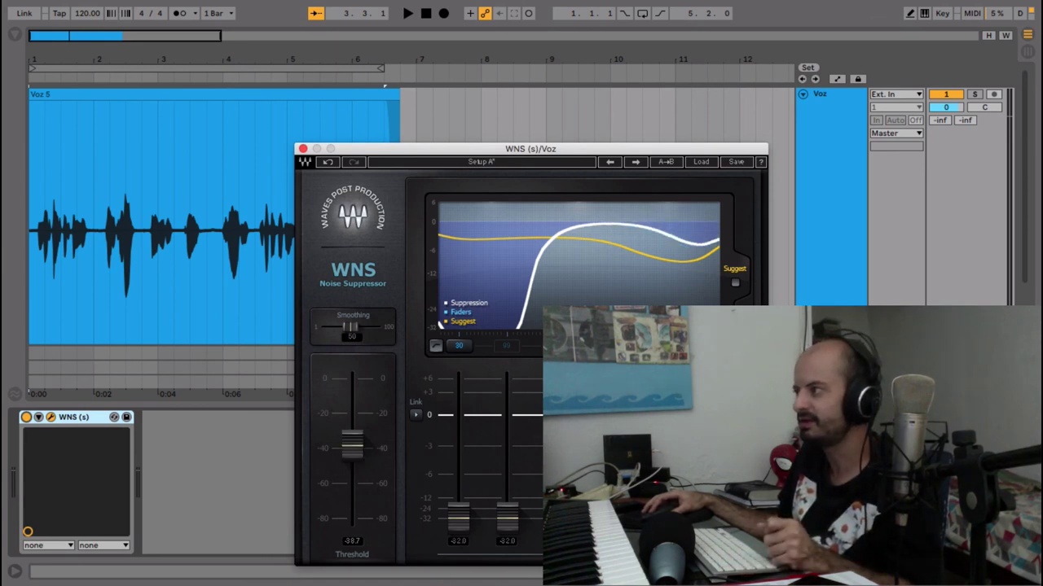
{"action": "left_click_drag", "start_coordinate": [652, 440], "coordinate": [651, 414]}
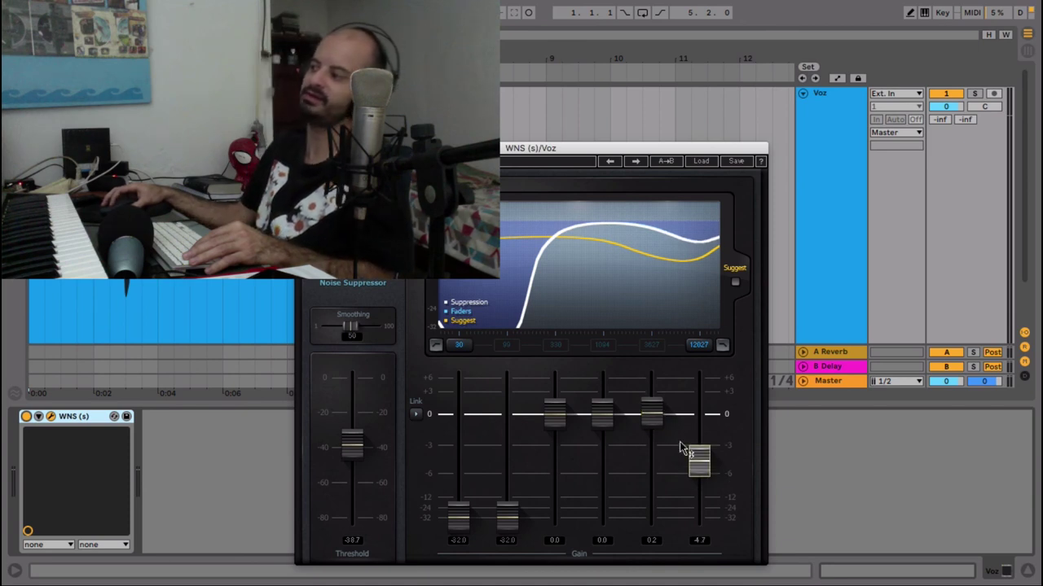
{"action": "left_click_drag", "start_coordinate": [651, 415], "coordinate": [650, 442]}
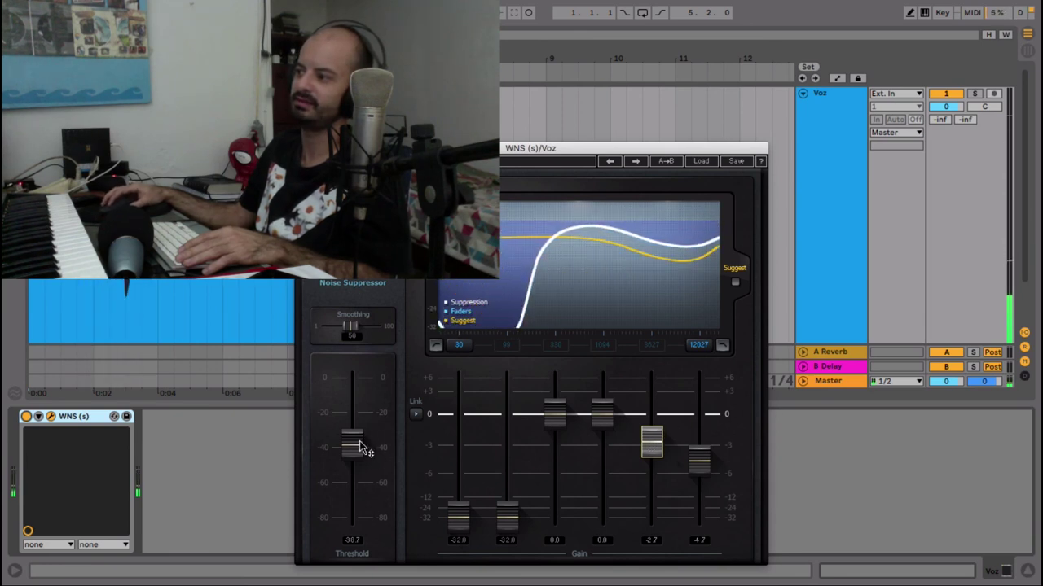
Set the threshold to -30.2 while listening to the voice, and close the WNS window
{"action": "left_click_drag", "start_coordinate": [359, 440], "coordinate": [356, 428]}
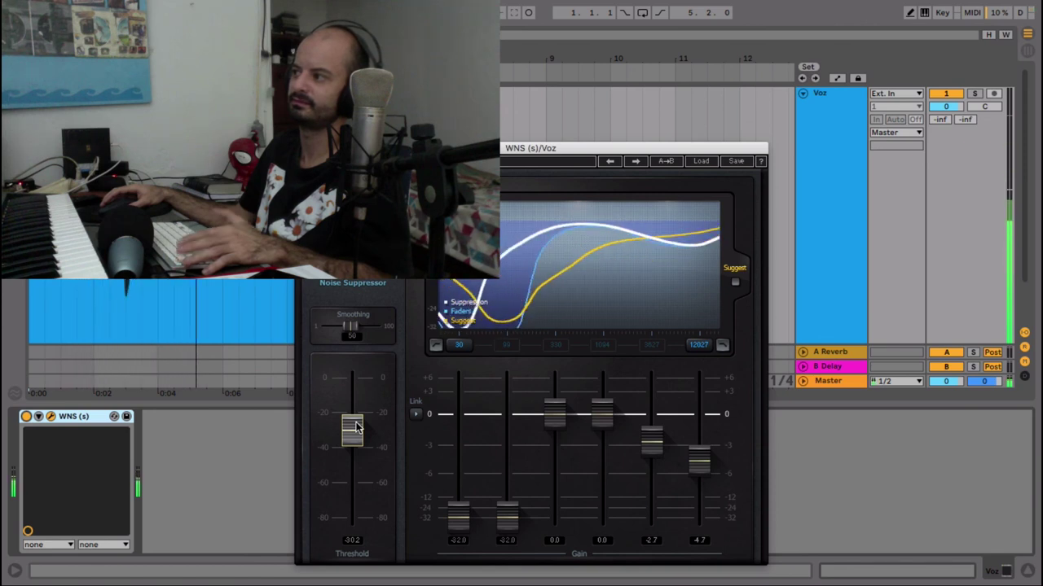
{"action": "key", "text": "space"}
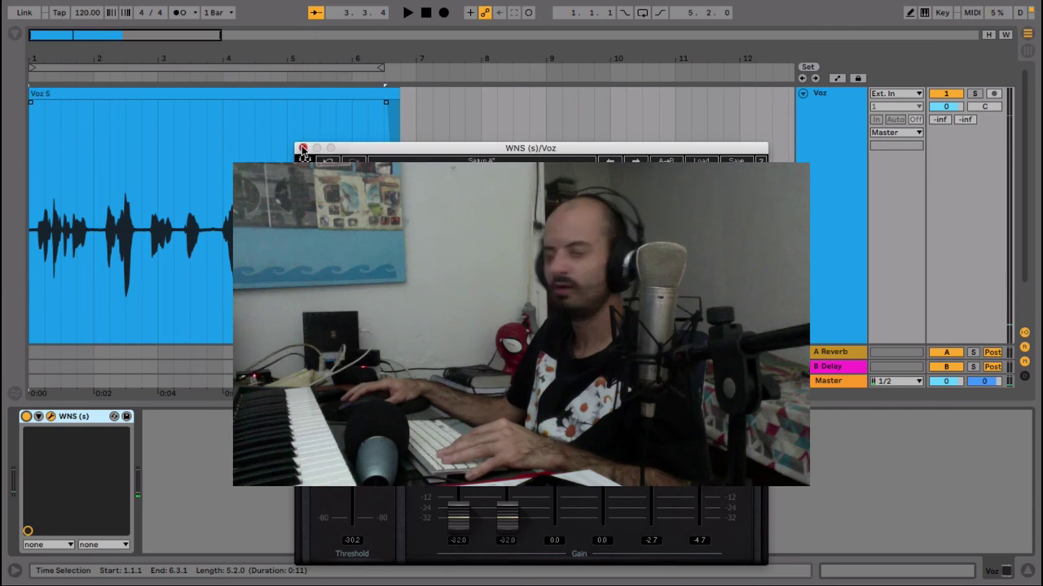
{"action": "left_click", "coordinate": [302, 149]}
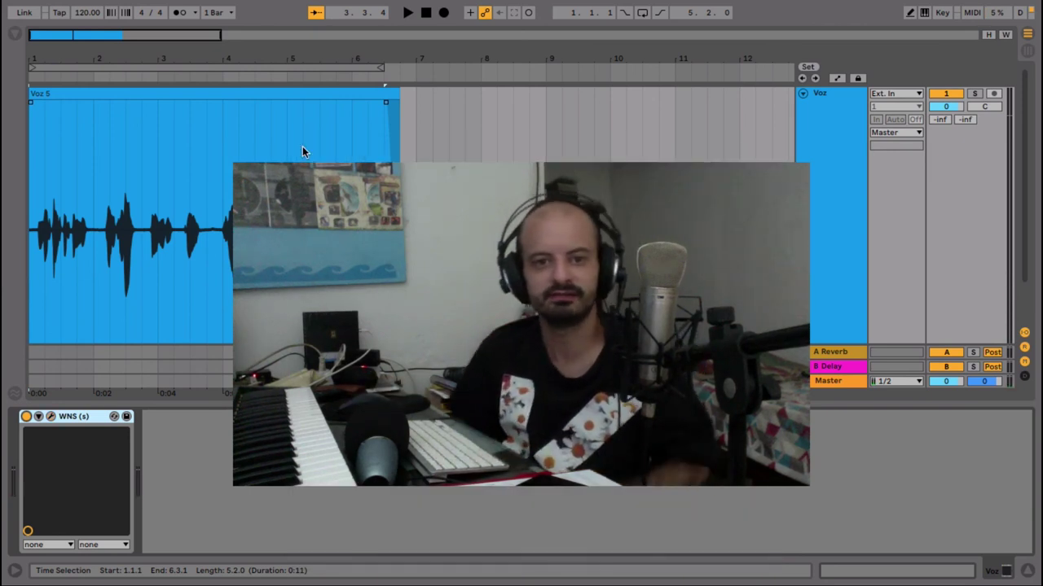